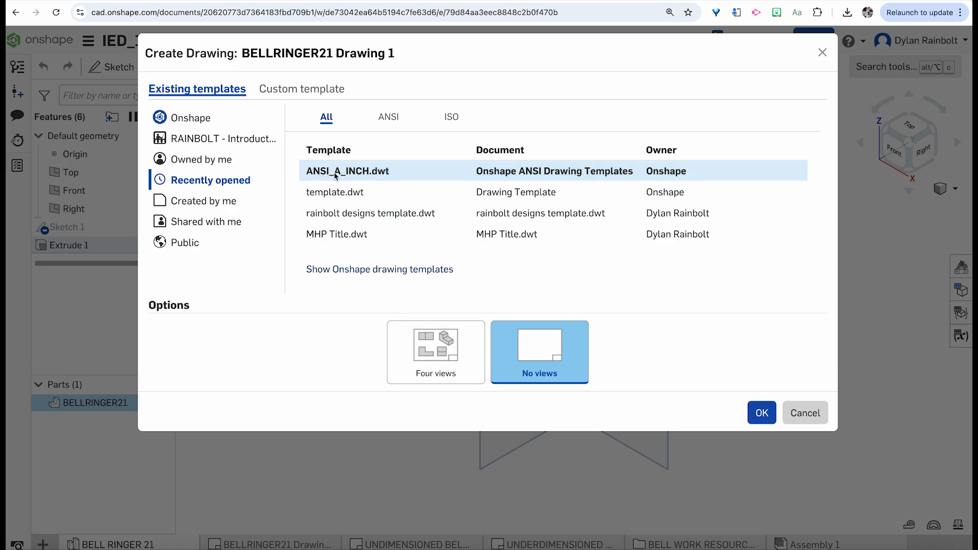
Step: Create the BELLRINGER21 drawing from the ANSI_A_INCH.dwt template with the Four views option
click(351, 176)
click(439, 364)
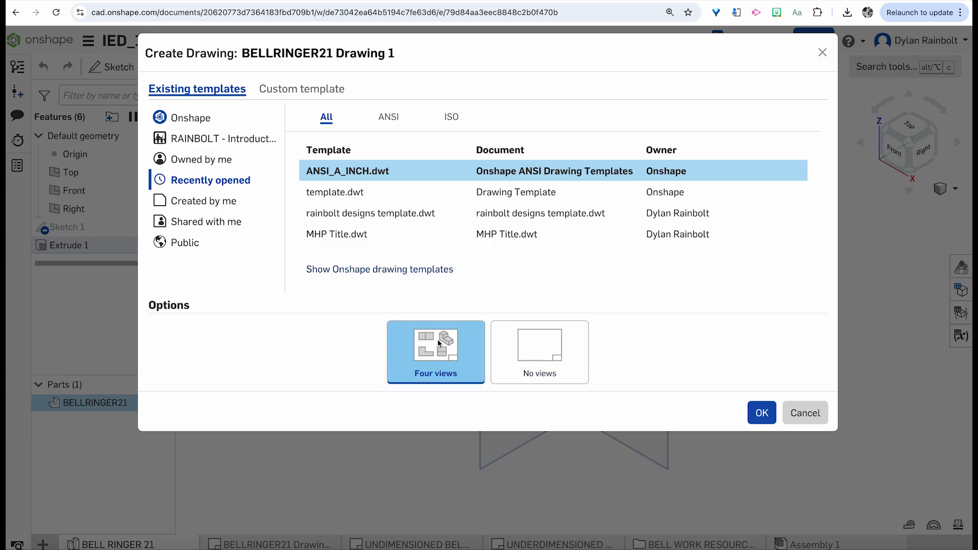
click(760, 414)
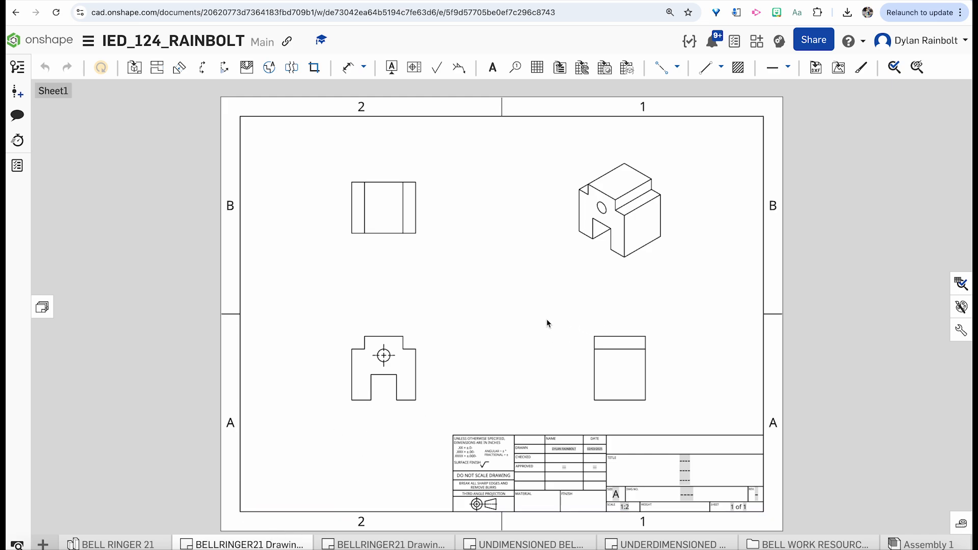
Step: Display the isometric view as a shaded view
right_click(610, 224)
mouse_move(754, 206)
click(866, 225)
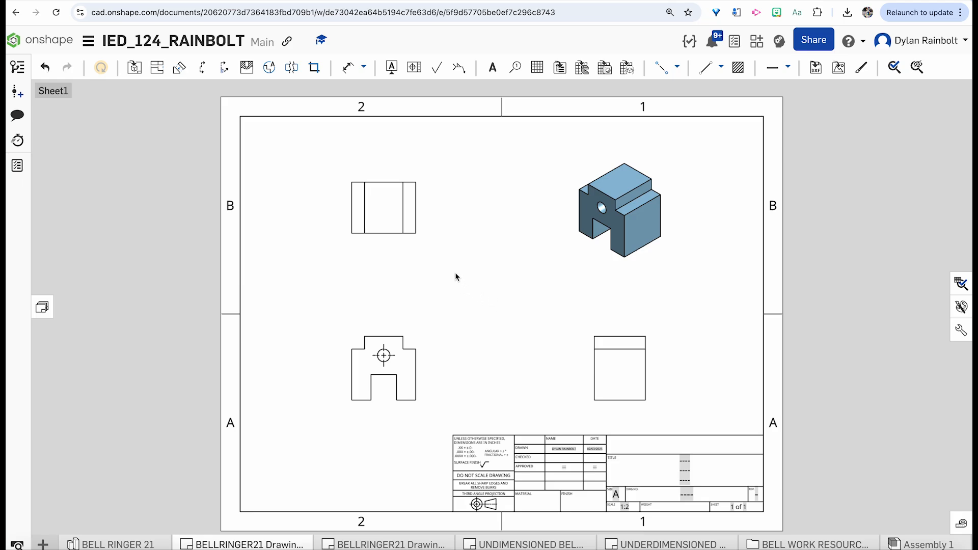
Step: Show hidden lines in the top view and in the right side view
right_click(392, 214)
mouse_move(428, 206)
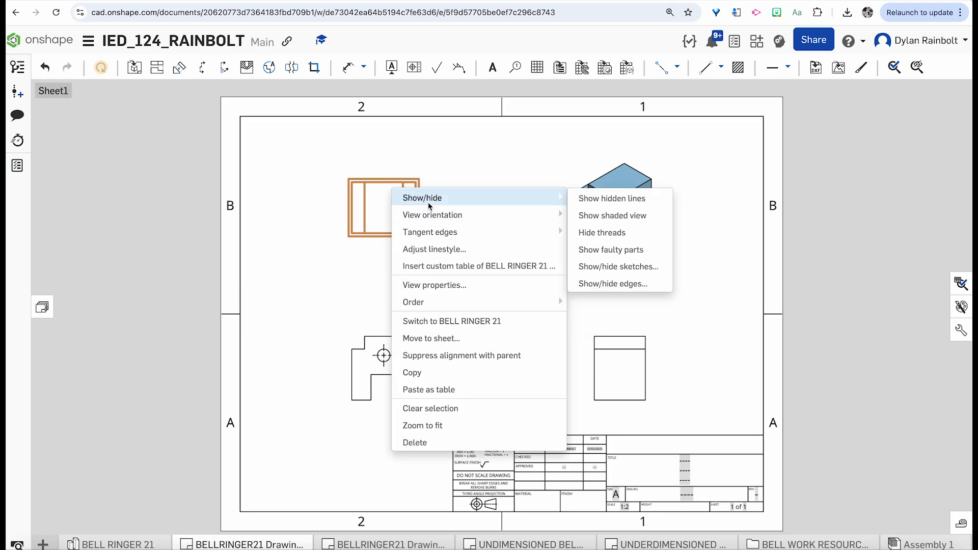
click(610, 198)
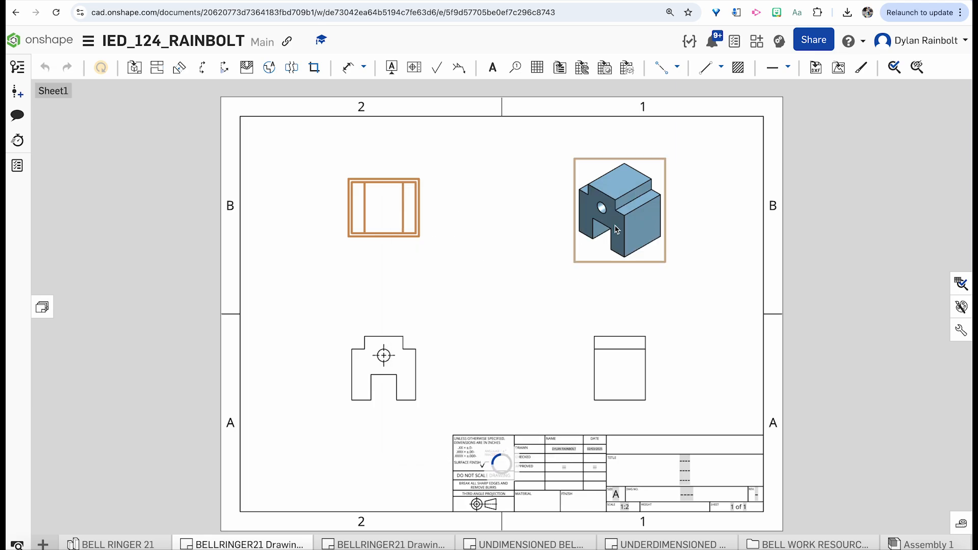
right_click(625, 365)
mouse_move(728, 81)
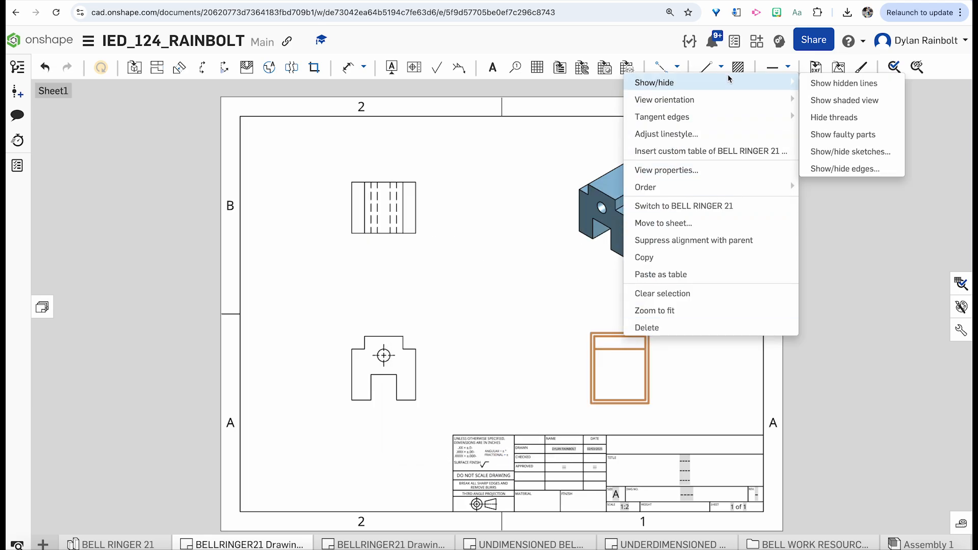
click(860, 83)
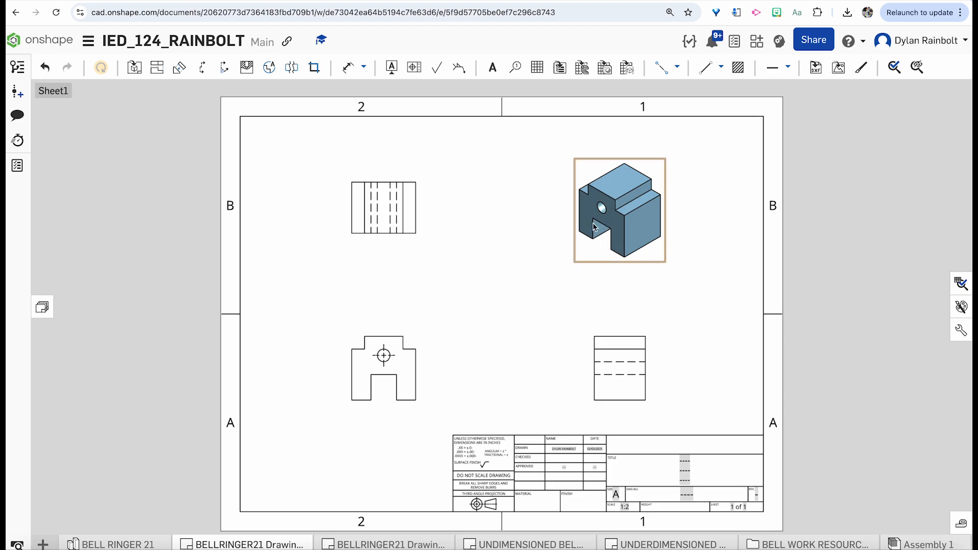
Step: Add an edge to edge centerline between the hole's two hidden lines in the top view
scroll(621, 371, up, 5)
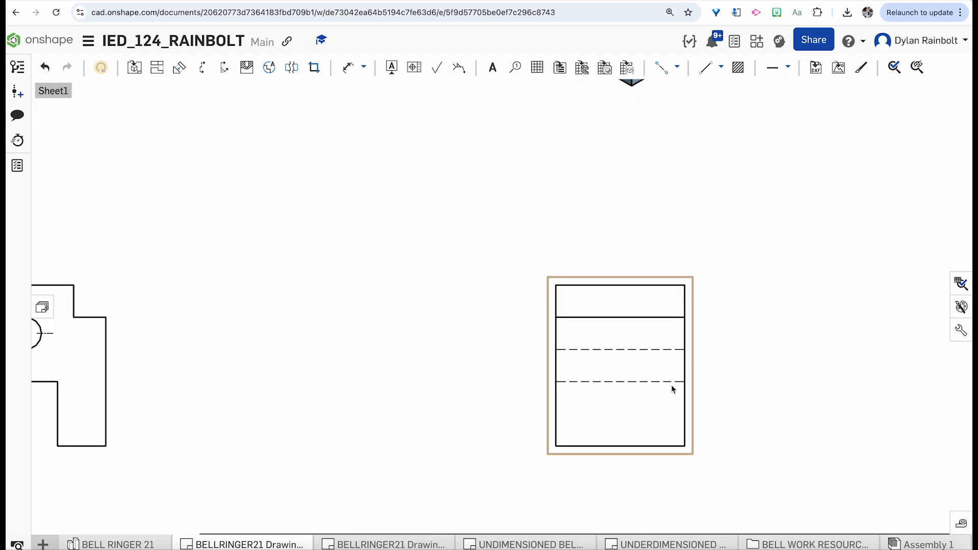
scroll(384, 433, down, 1)
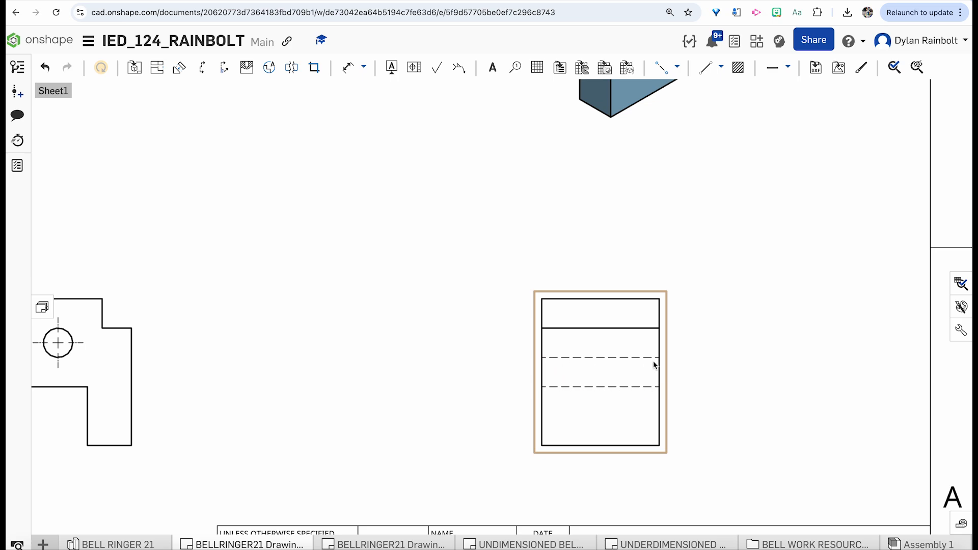
click(60, 359)
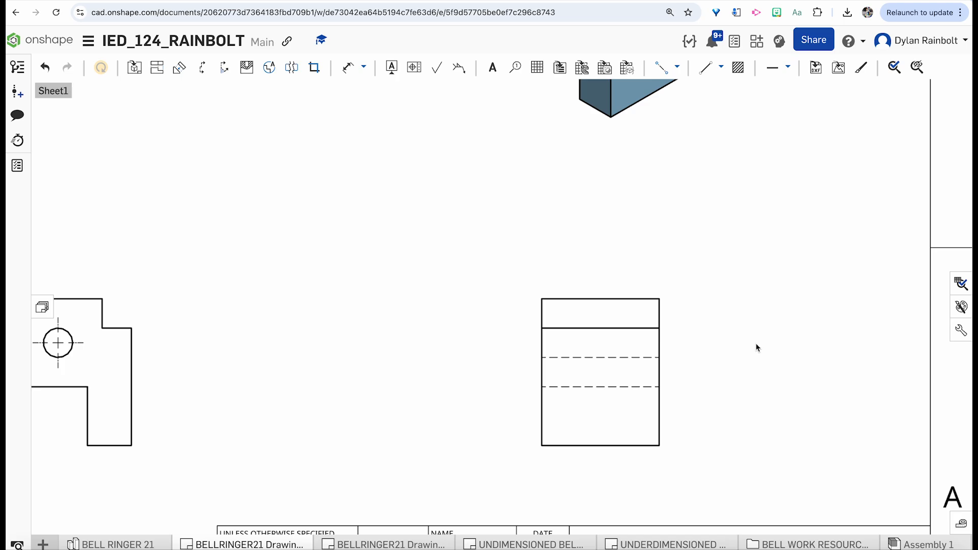
scroll(460, 220, down, 4)
scroll(290, 92, up, 2)
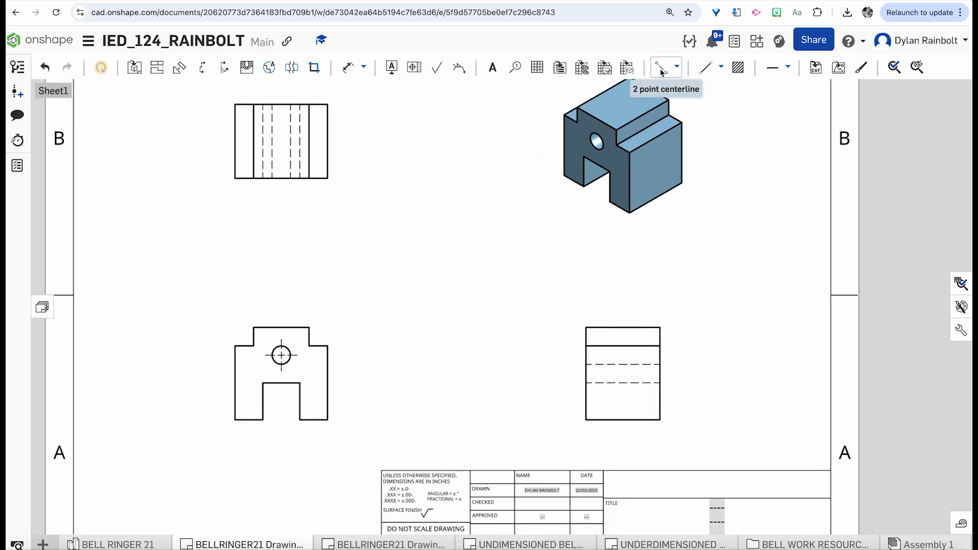
click(677, 67)
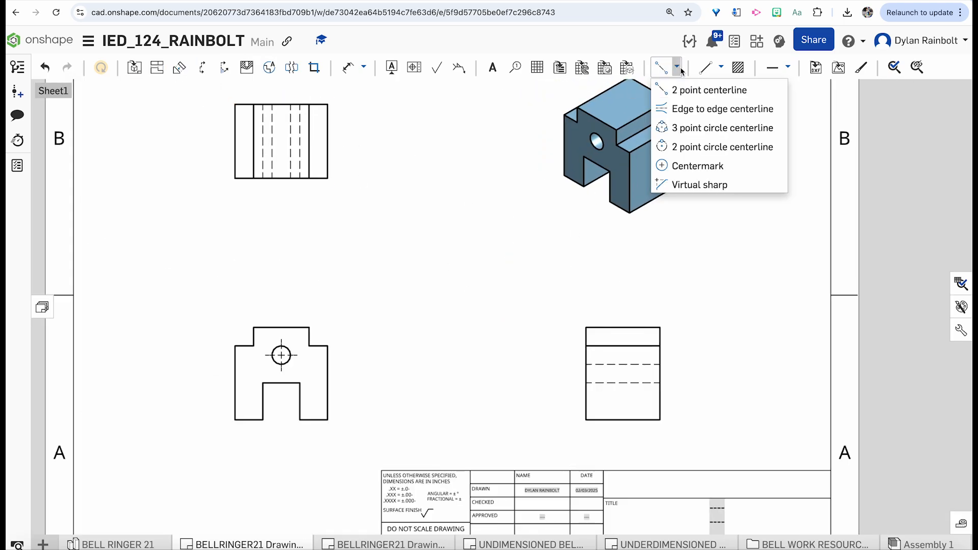
click(687, 109)
scroll(275, 135, up, 3)
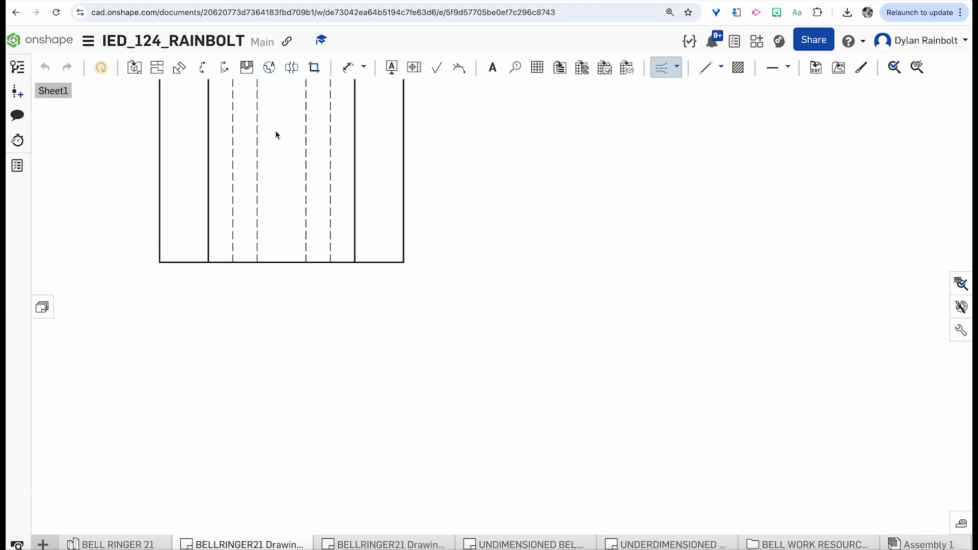
click(256, 139)
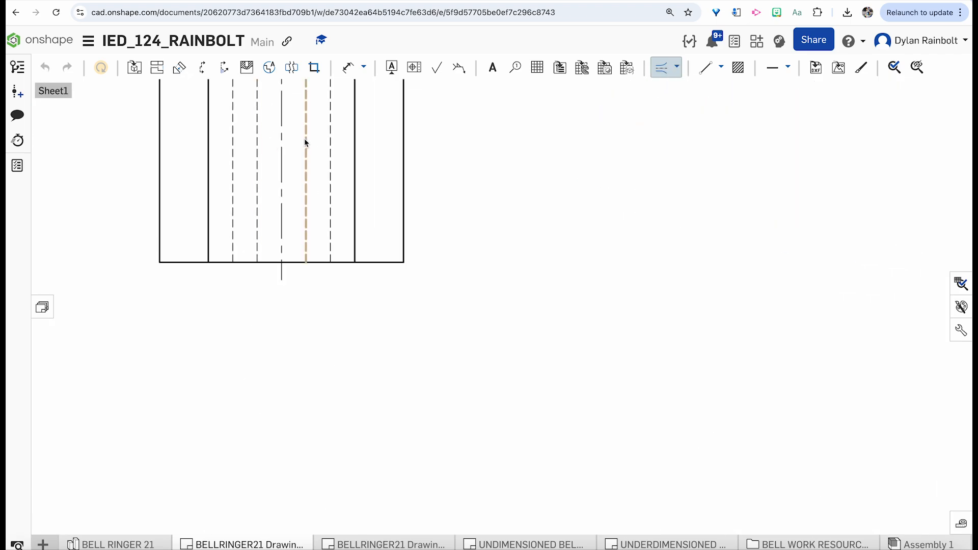
scroll(289, 153, down, 5)
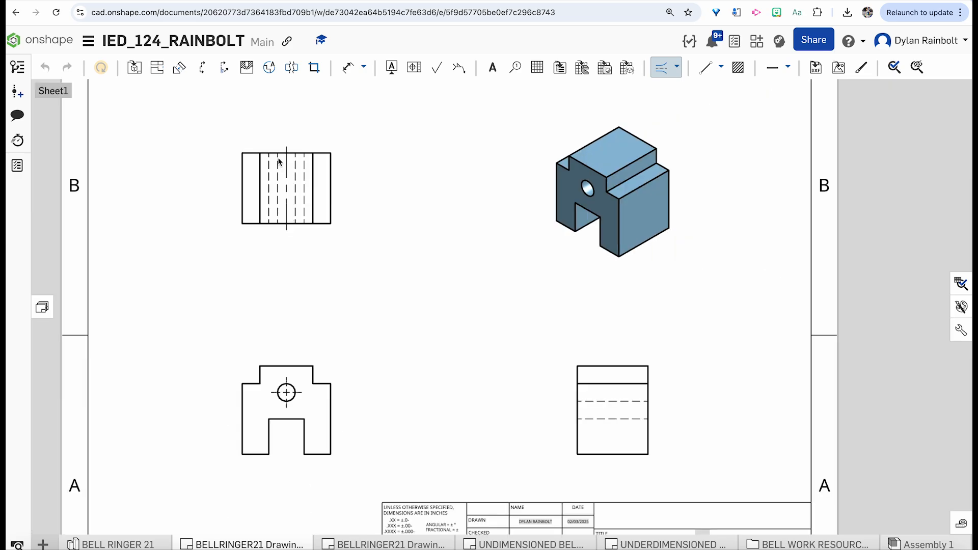
Step: Add an edge to edge centerline along the hole's axis in the right side view
scroll(606, 396, up, 3)
click(613, 390)
click(611, 353)
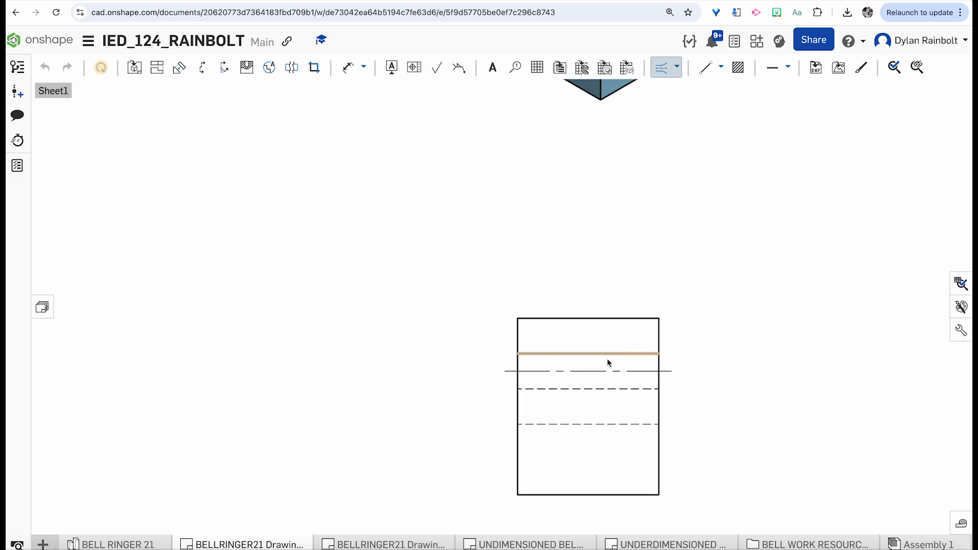
scroll(617, 379, down, 3)
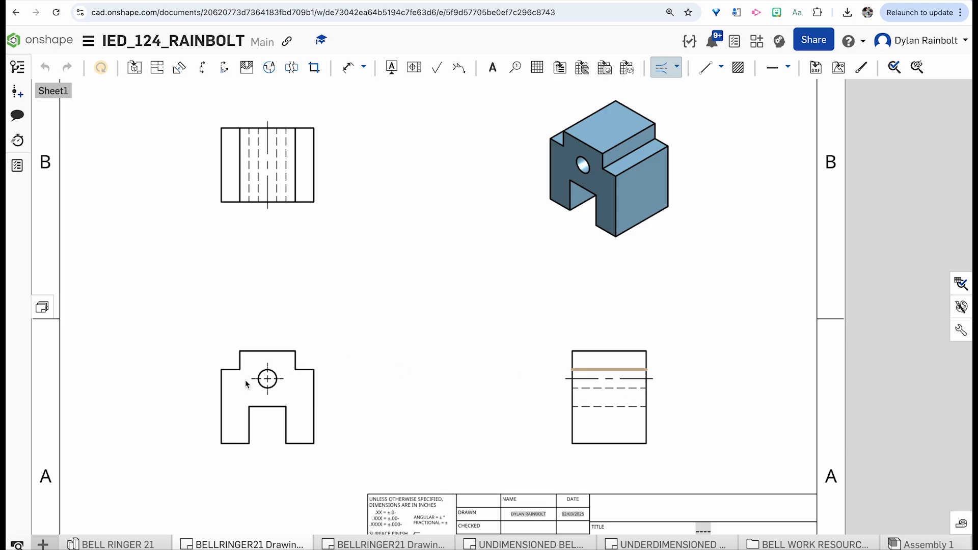
Step: Add a vertical edge to edge centerline through the middle of the front view
scroll(270, 381, up, 3)
scroll(270, 381, down, 3)
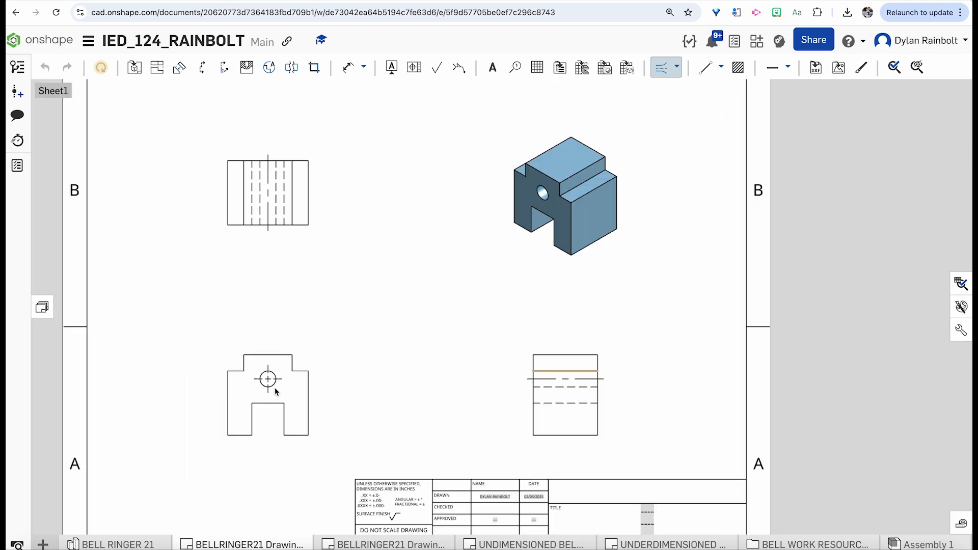
scroll(265, 371, up, 3)
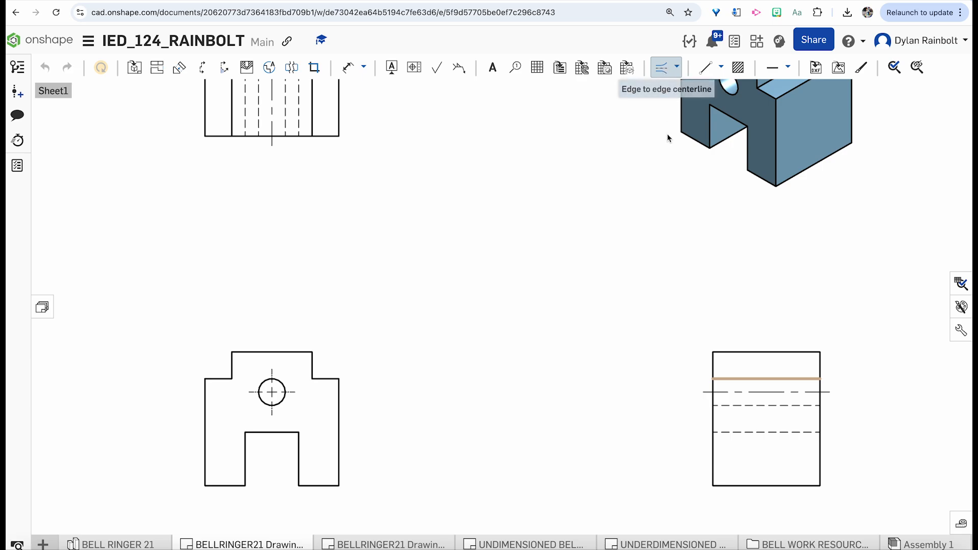
click(664, 70)
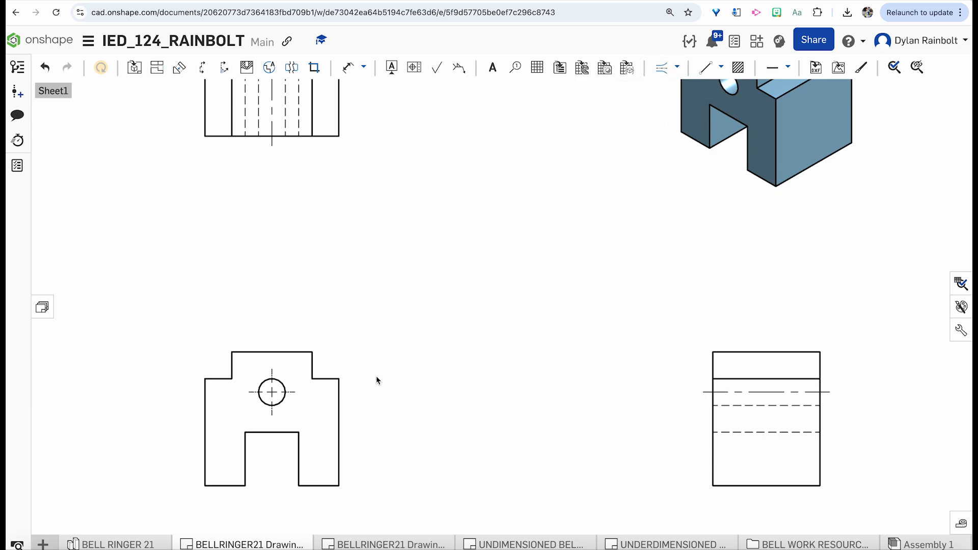
click(664, 67)
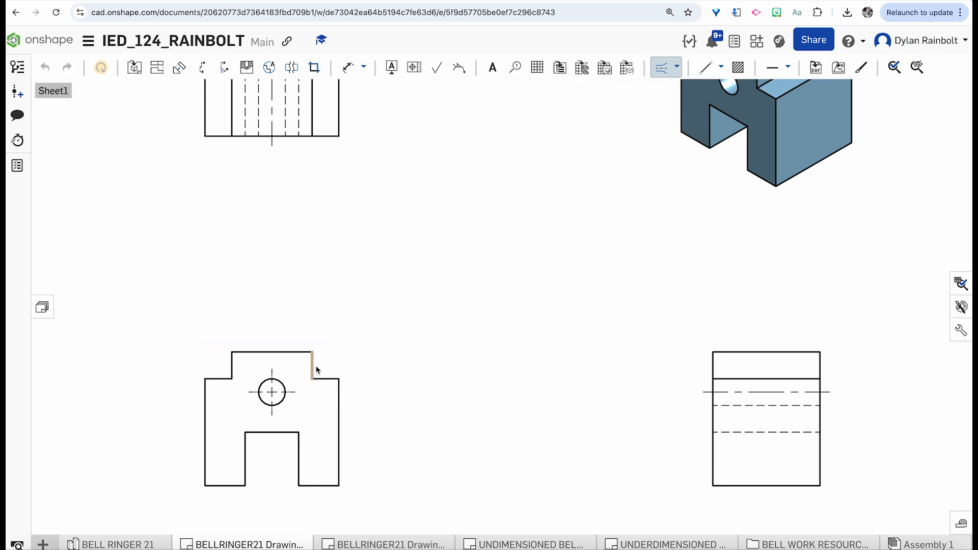
click(204, 407)
click(314, 366)
scroll(476, 279, down, 1)
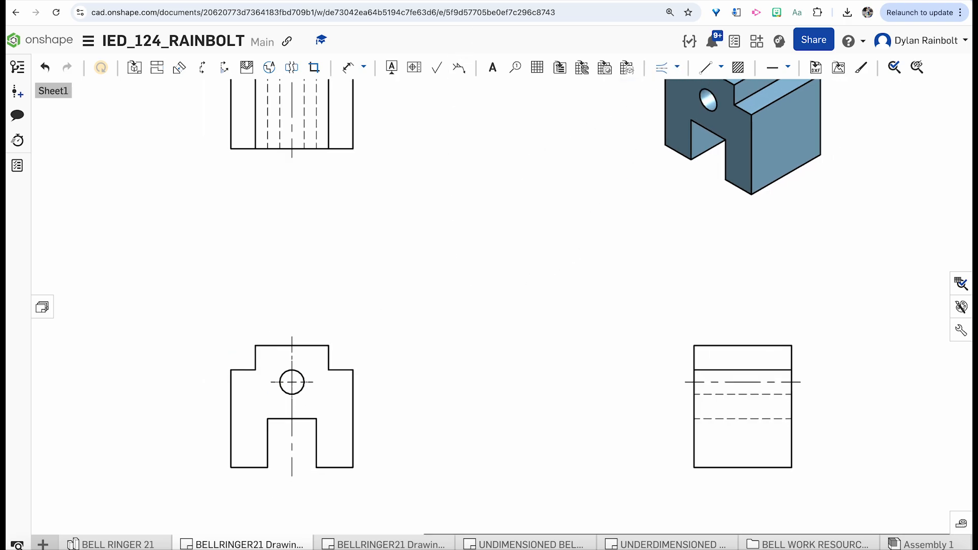
Step: Consult the dimensioning flowchart in Google Docs and dimension the front view's overall height, placing the dimension to the right of that view
click(471, 0)
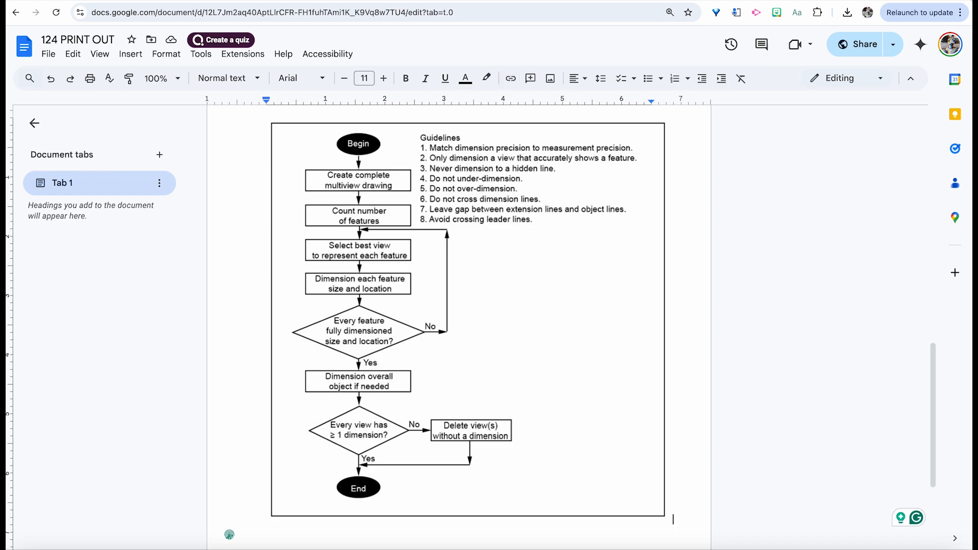
click(467, 1)
key(d)
click(314, 345)
click(336, 467)
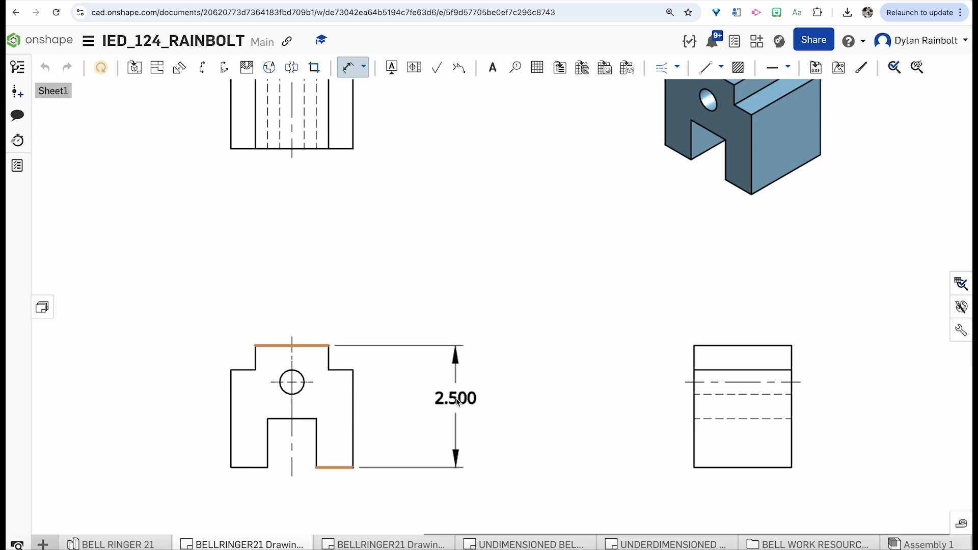
click(459, 410)
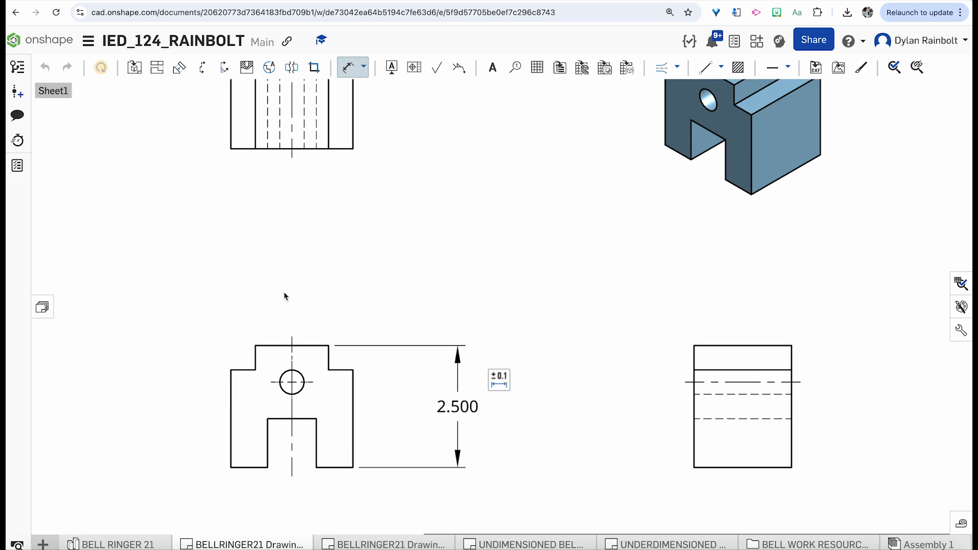
Step: Review the dimensioning guidelines in the Google Docs handout and on the Inkling course page, returning to the Onshape drawing
click(461, 2)
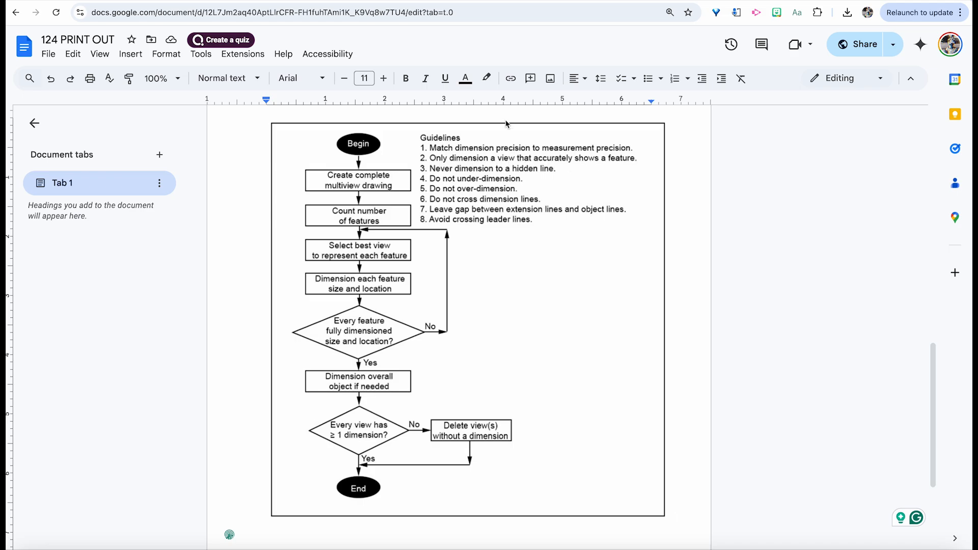
click(422, 1)
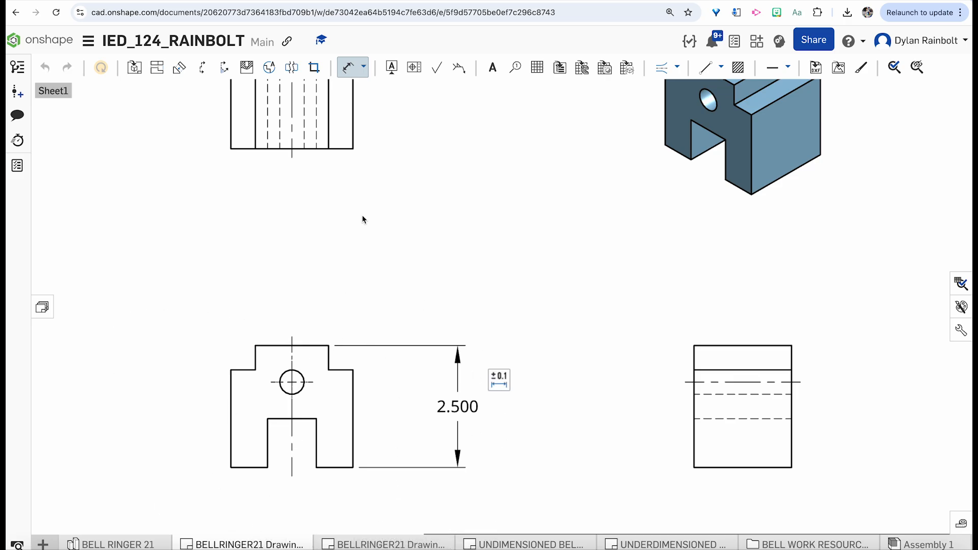
click(351, 3)
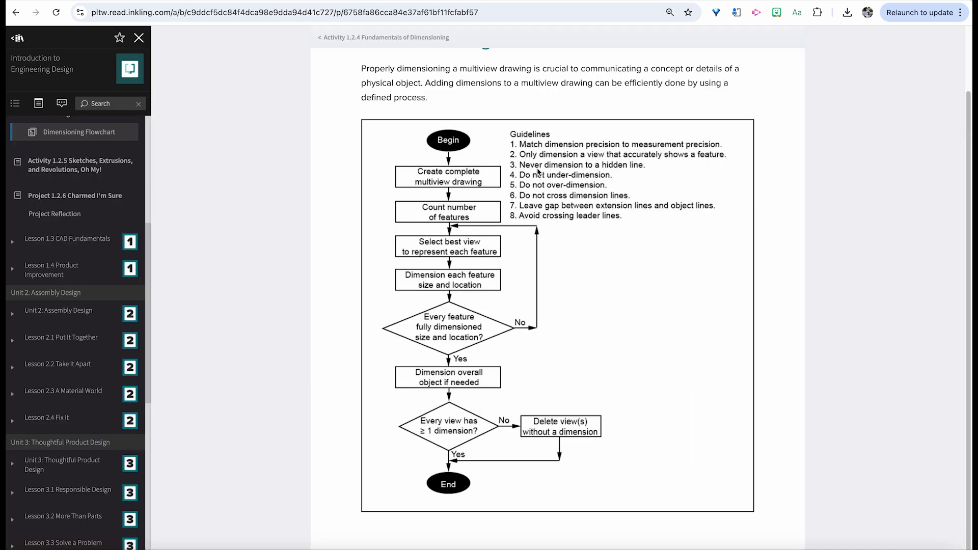
click(425, 2)
Step: Dimension from the slot's hidden line to the bottom edge in the right side view and delete that dimension
key(Escape)
click(742, 423)
key(d)
click(739, 418)
click(731, 467)
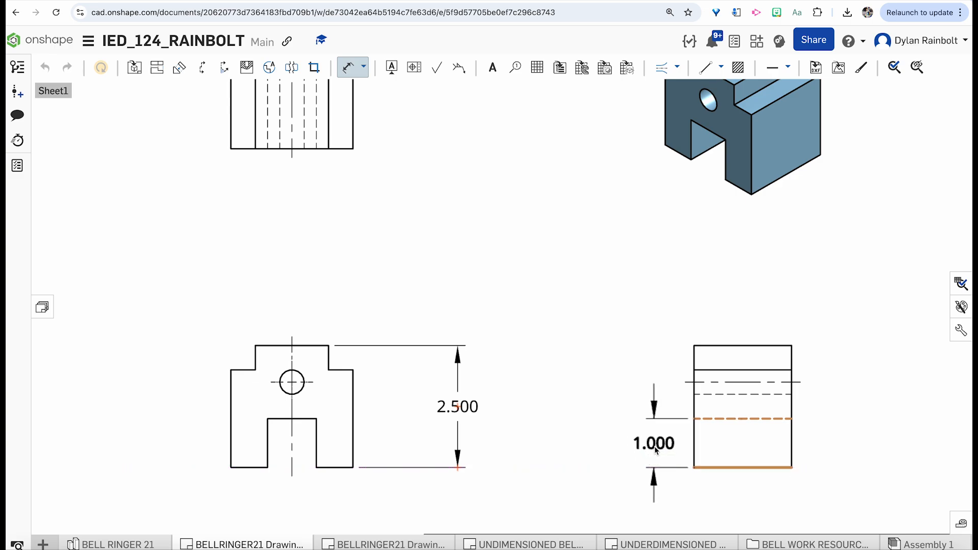
click(654, 443)
key(Escape)
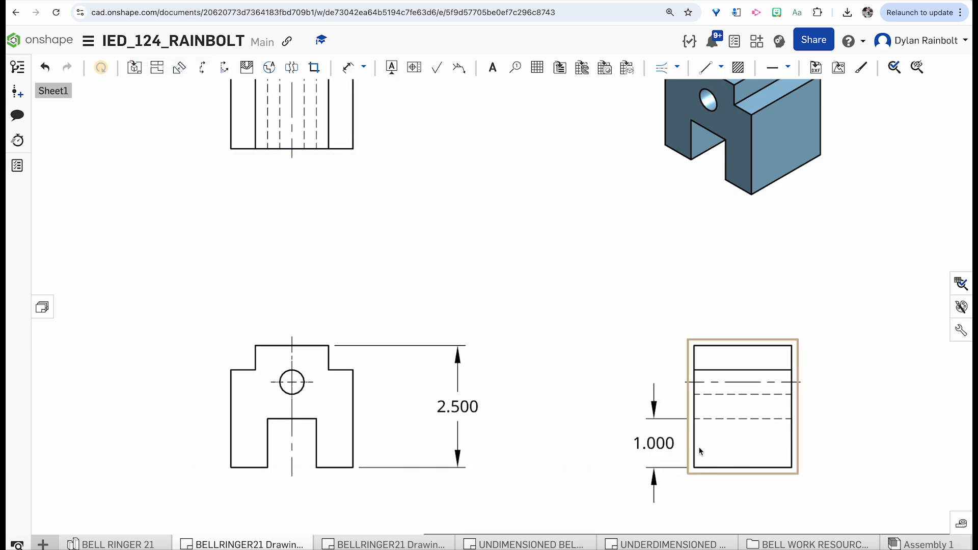
key(Delete)
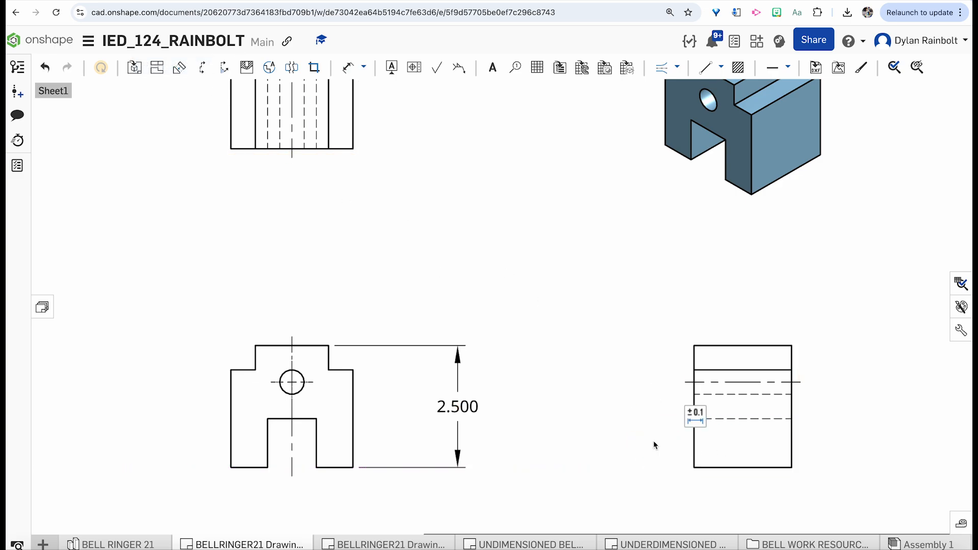
Step: Compare the Inkling page's dimensioning flowchart with the full drawing sheet in Onshape, examining the feature-counting stage
click(486, 1)
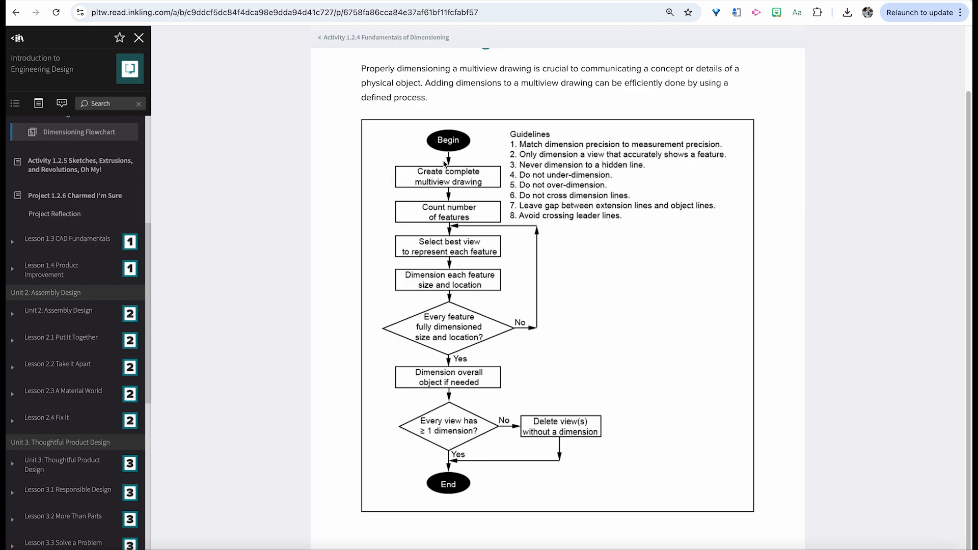
click(388, 1)
scroll(401, 432, down, 2)
scroll(400, 434, down, 2)
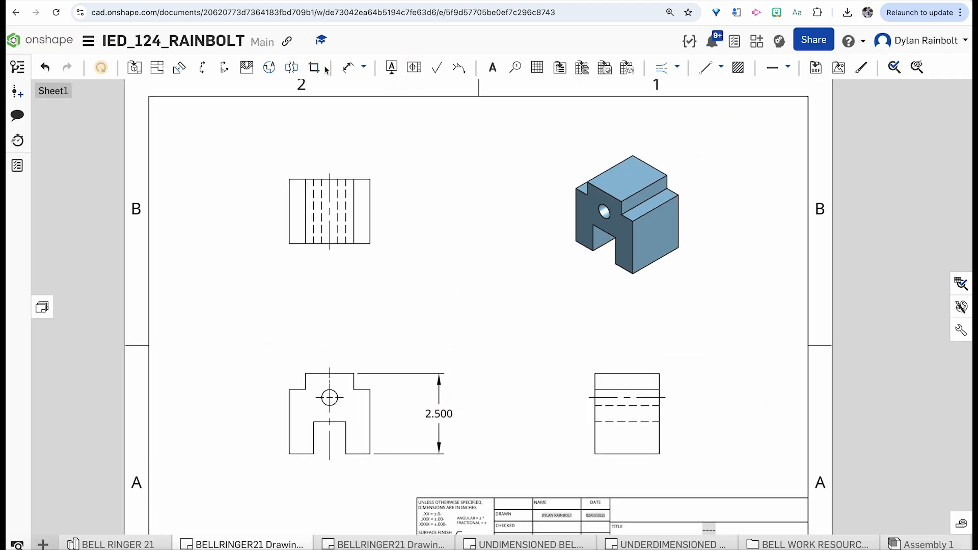
click(318, 1)
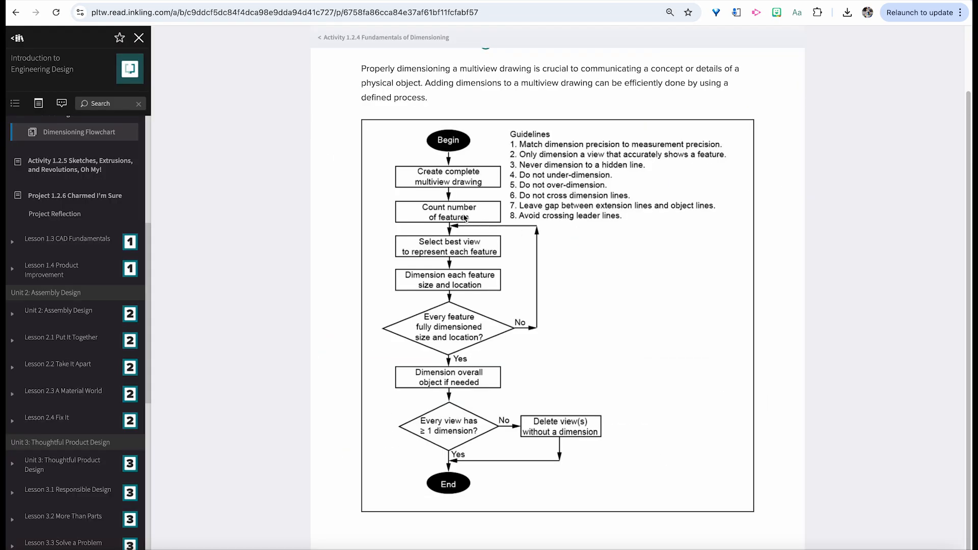
click(422, 2)
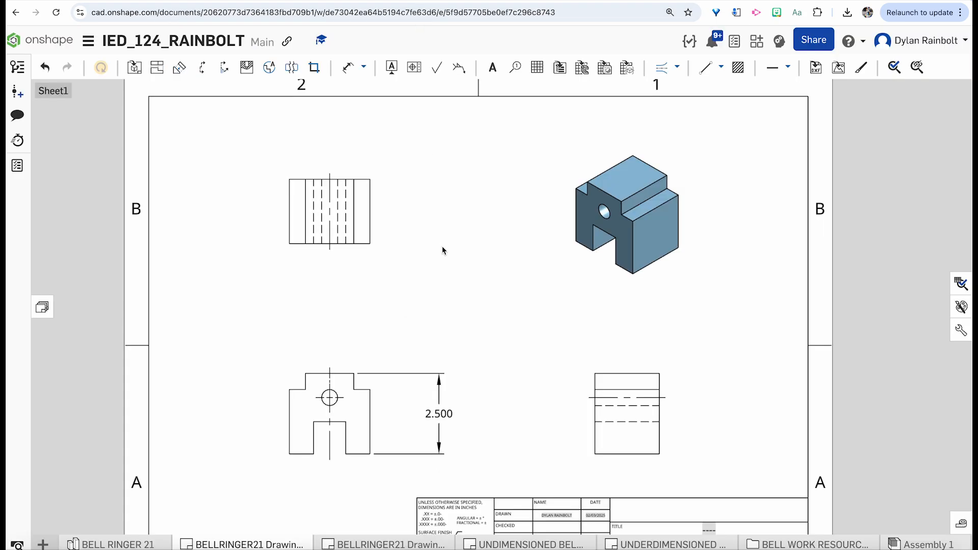
Step: Examine the front view's features and check them against the dimensioning flowchart in Google Docs, returning to the Onshape drawing
scroll(345, 417, up, 3)
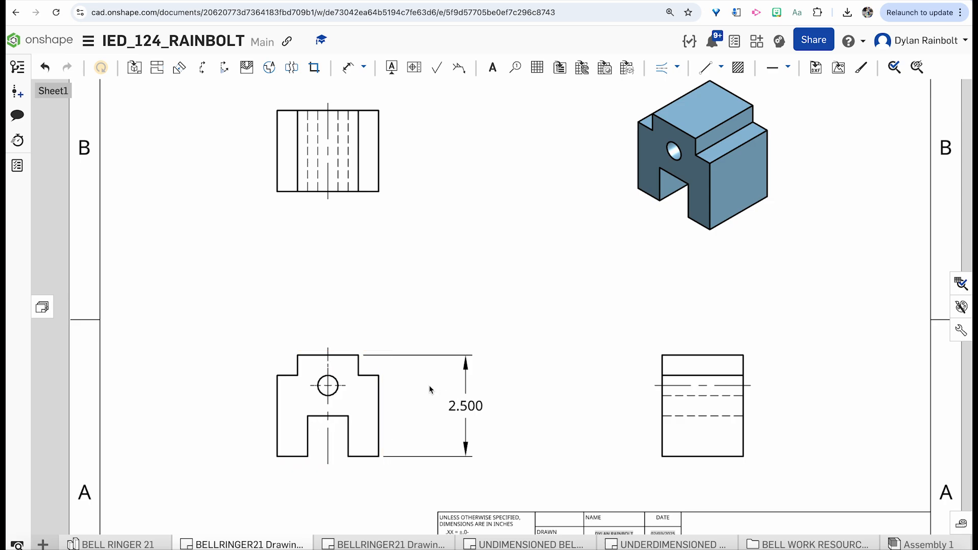
scroll(327, 364, up, 5)
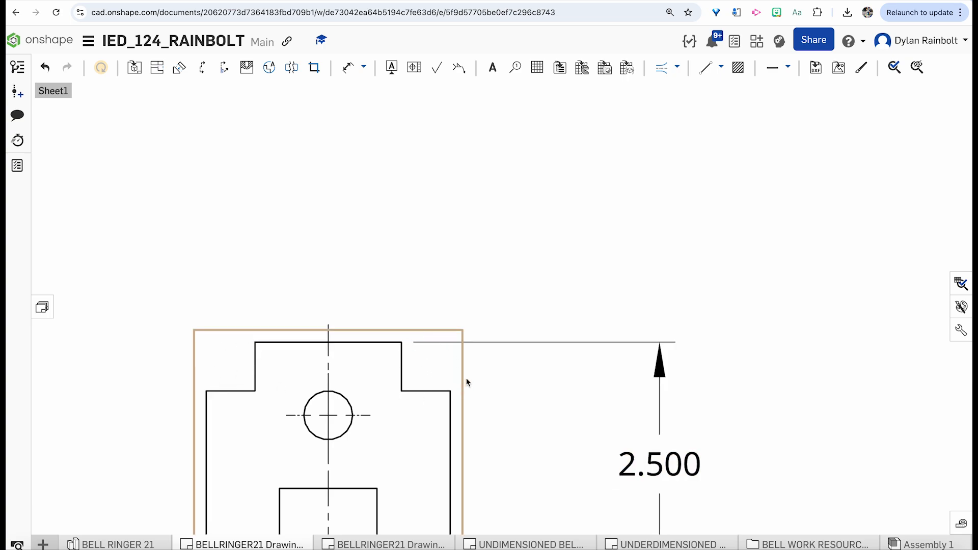
scroll(464, 328, down, 2)
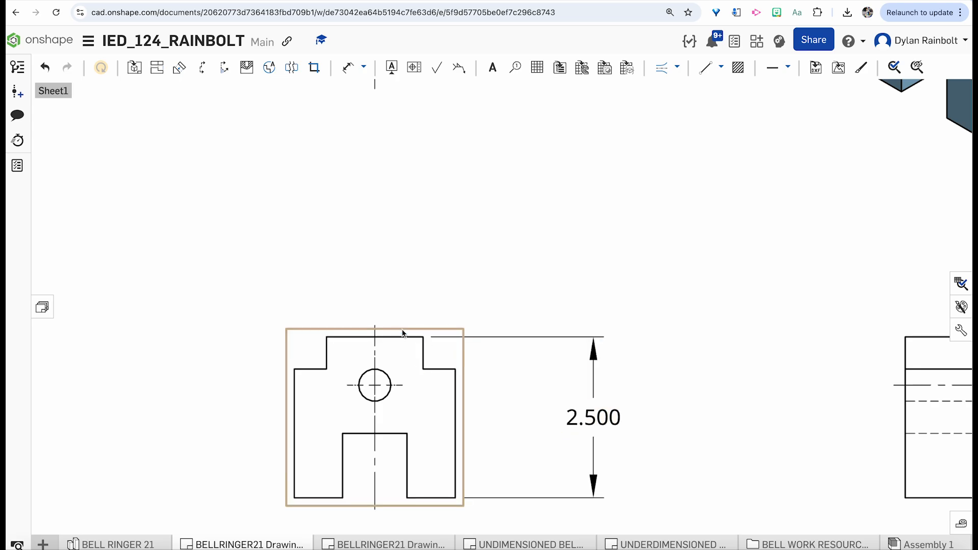
click(561, 1)
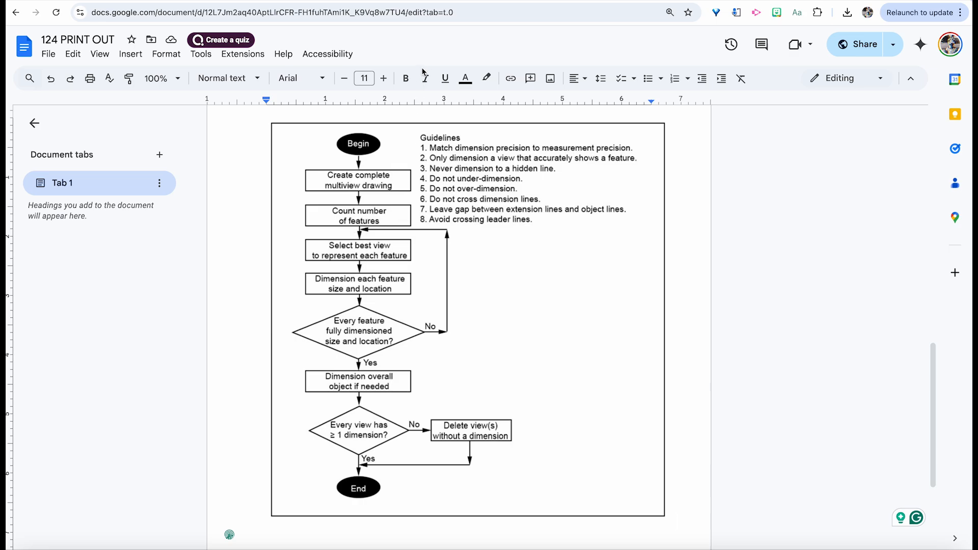
click(416, 0)
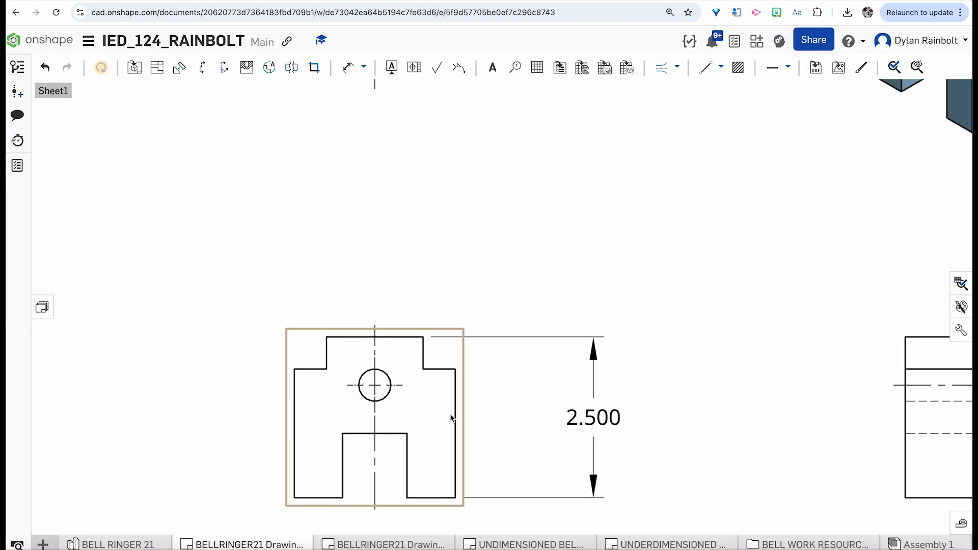
click(475, 0)
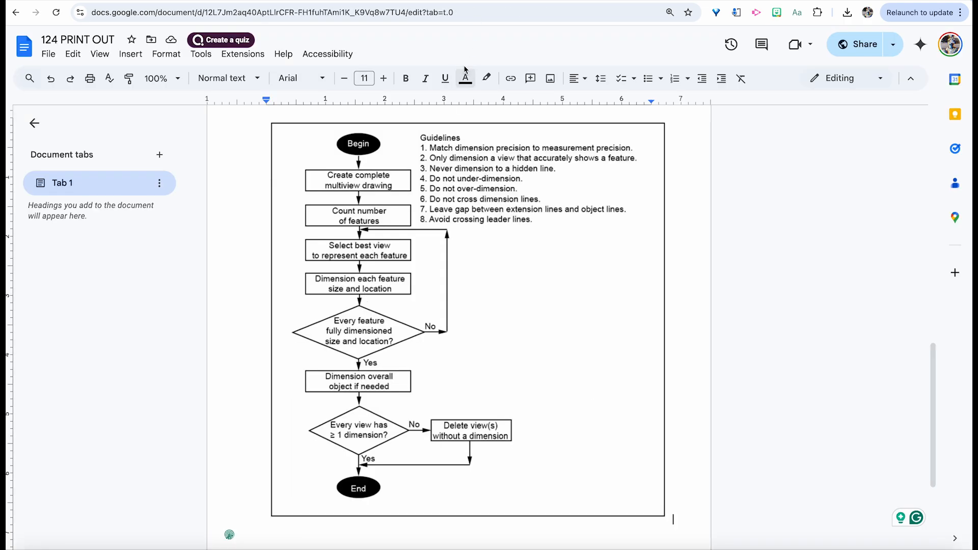
click(419, 1)
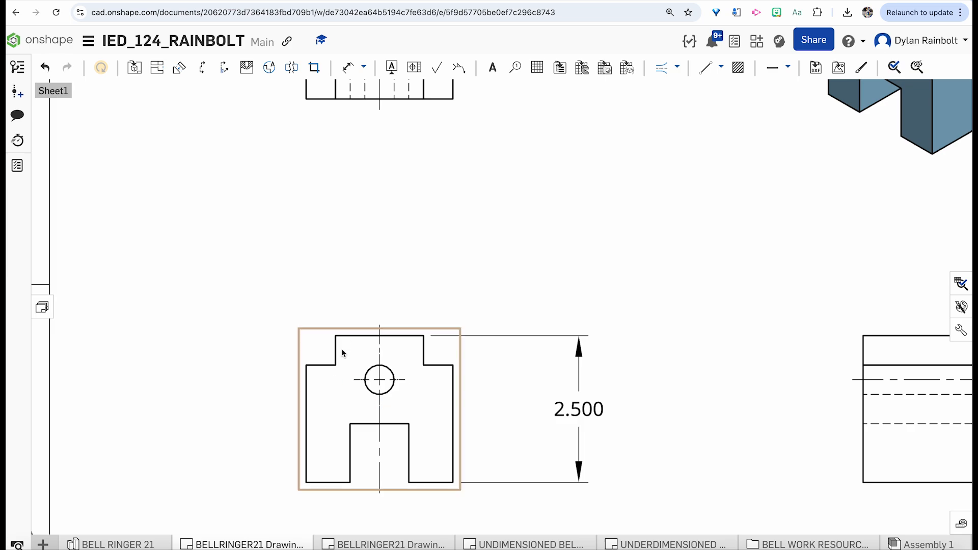
Step: Dimension the hole's diameter in the front view, placing the callout outside the view on its left side
key(d)
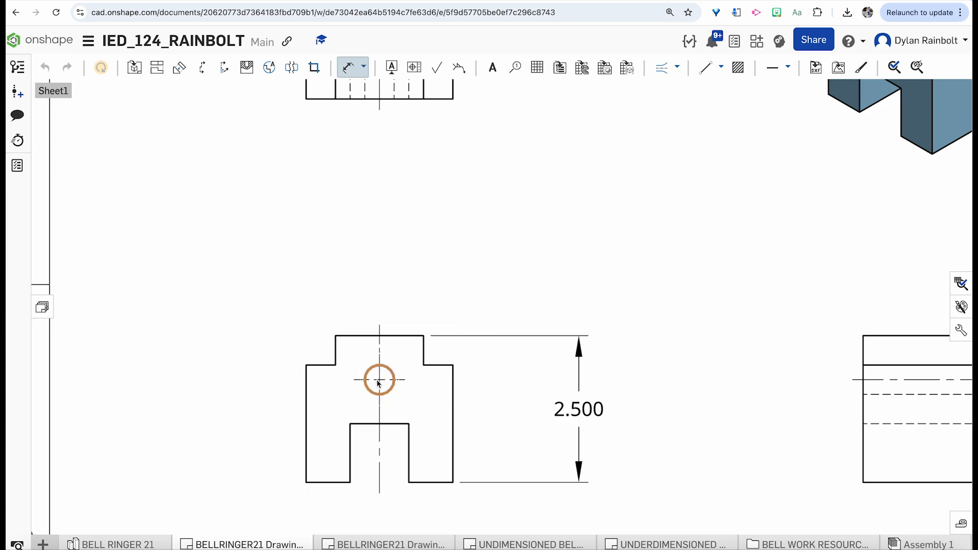
click(369, 394)
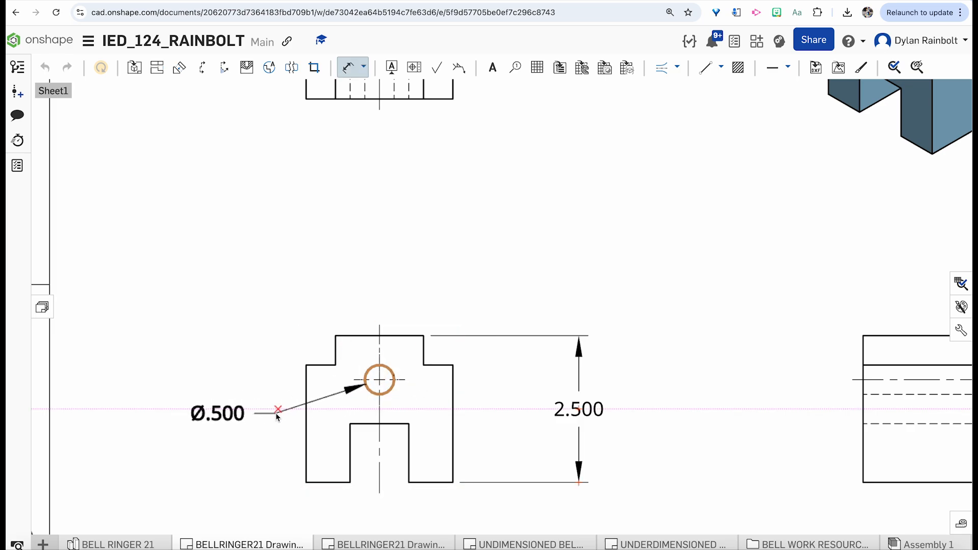
click(255, 409)
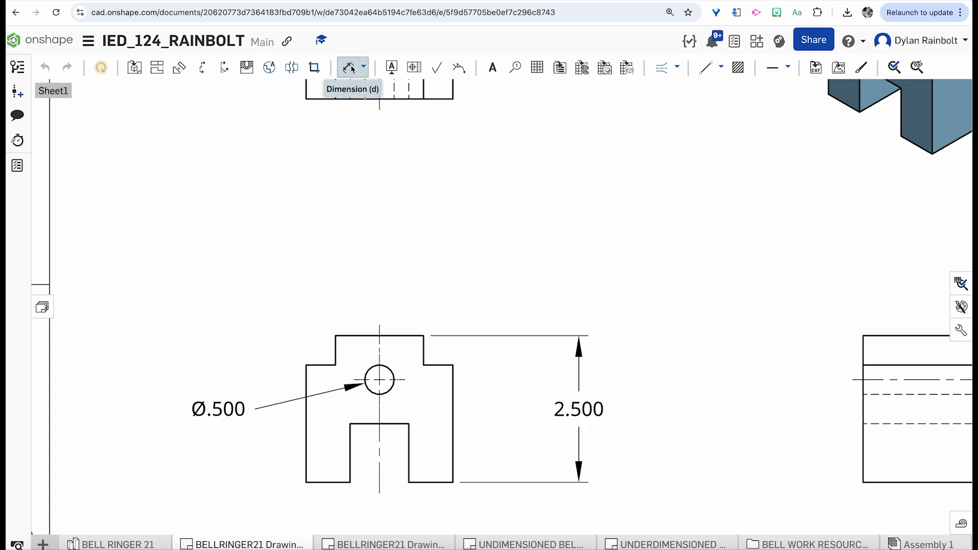
key(Escape)
click(369, 382)
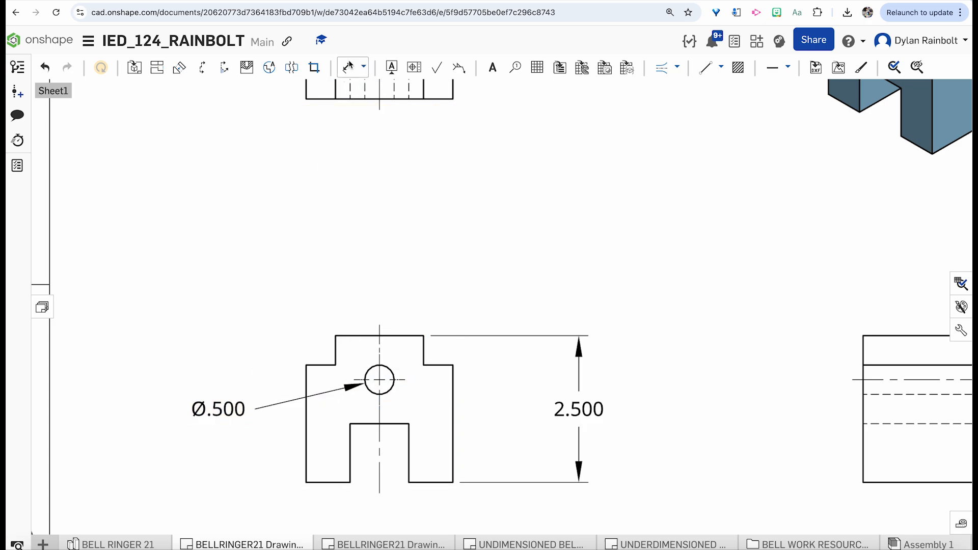
Step: Append the text THRU after the hole's diameter dimension
double_click(210, 415)
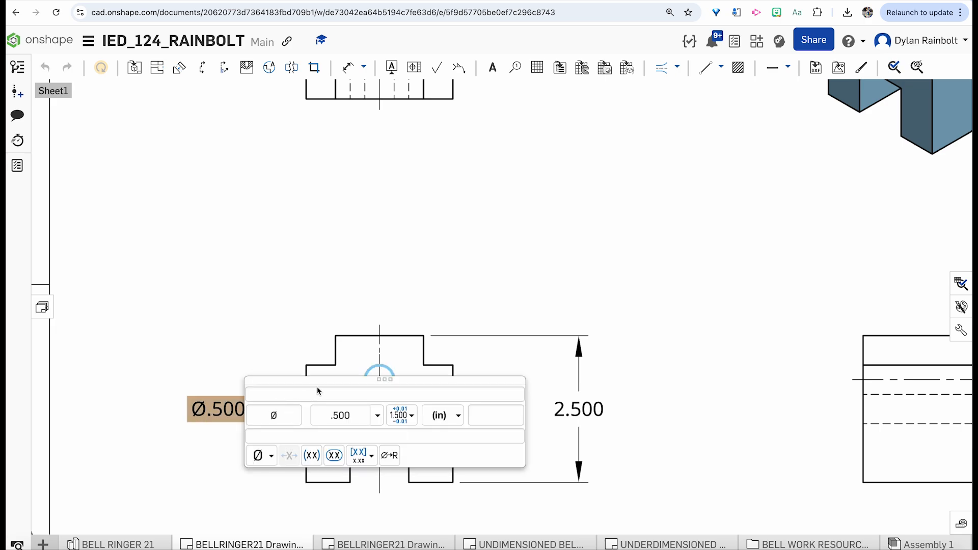
click(490, 415)
text(THRU)
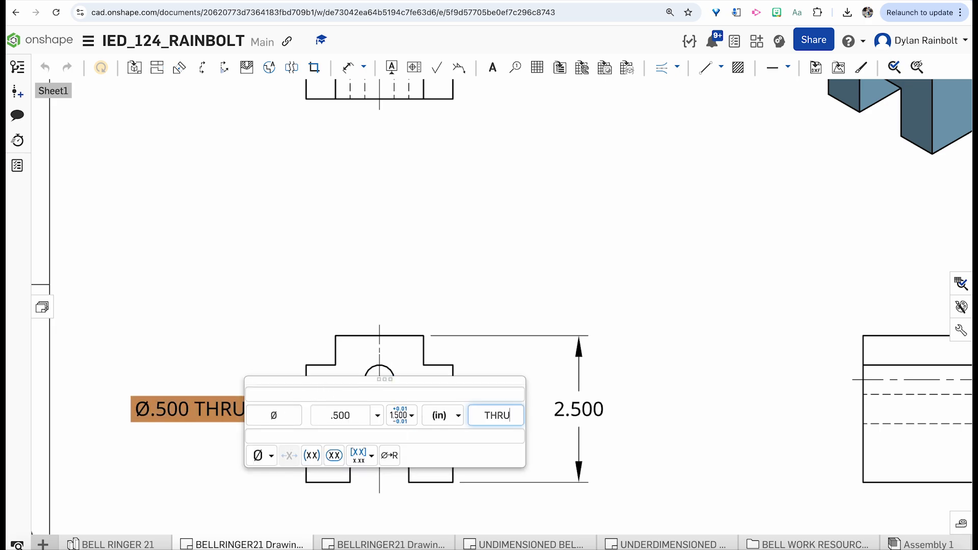
click(233, 282)
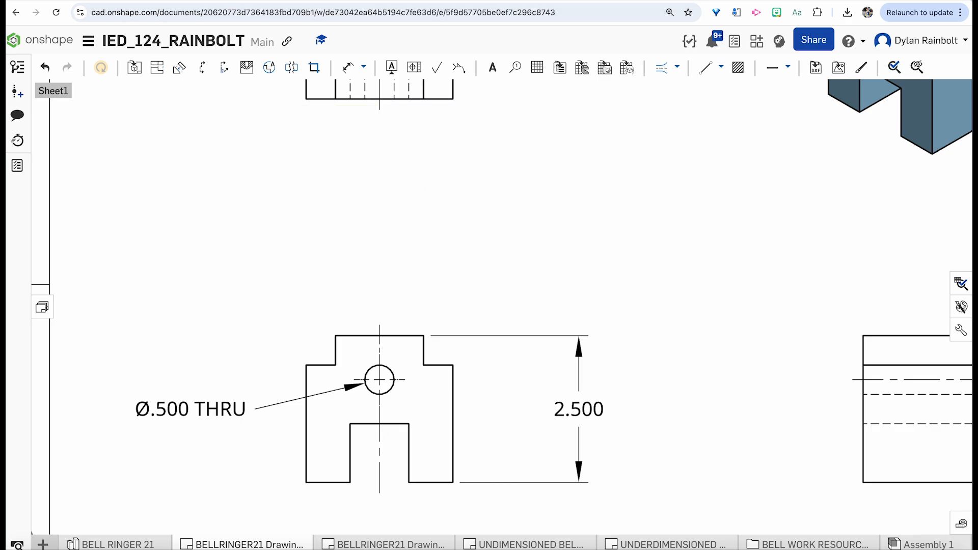
Step: Check the flowchart in Google Docs, return to Onshape and dimension the front view's overall width, placing the dimension above the view
key(ctrl+Tab)
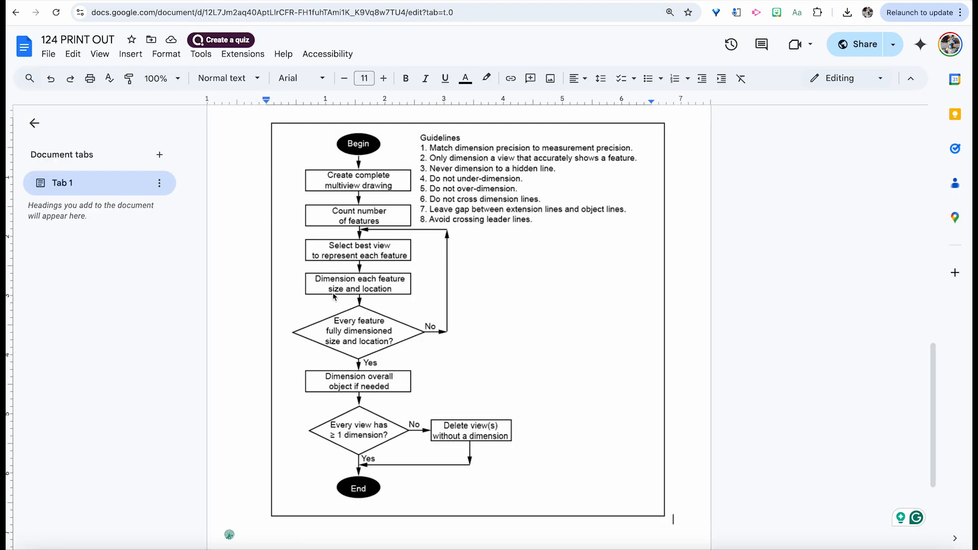
key(ctrl+shift+Tab)
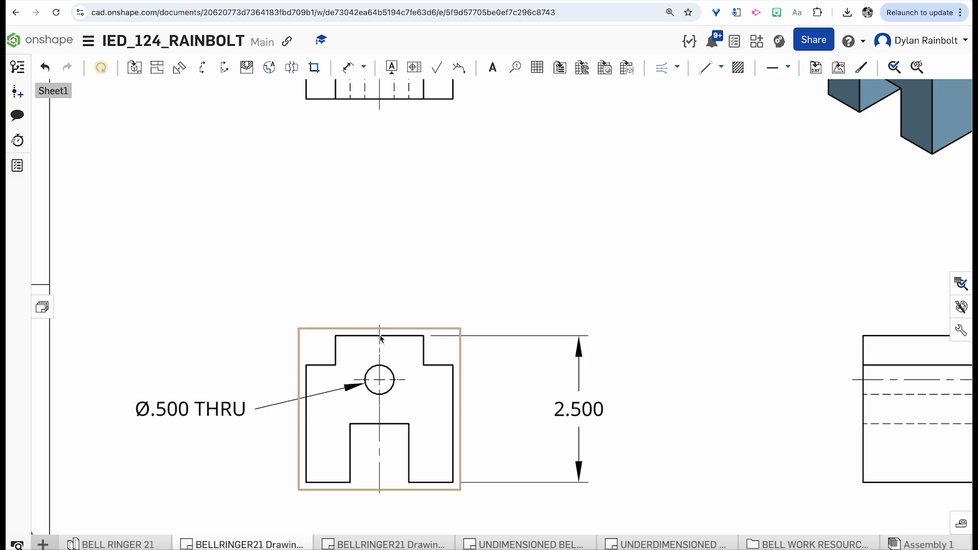
click(380, 453)
key(Escape)
key(d)
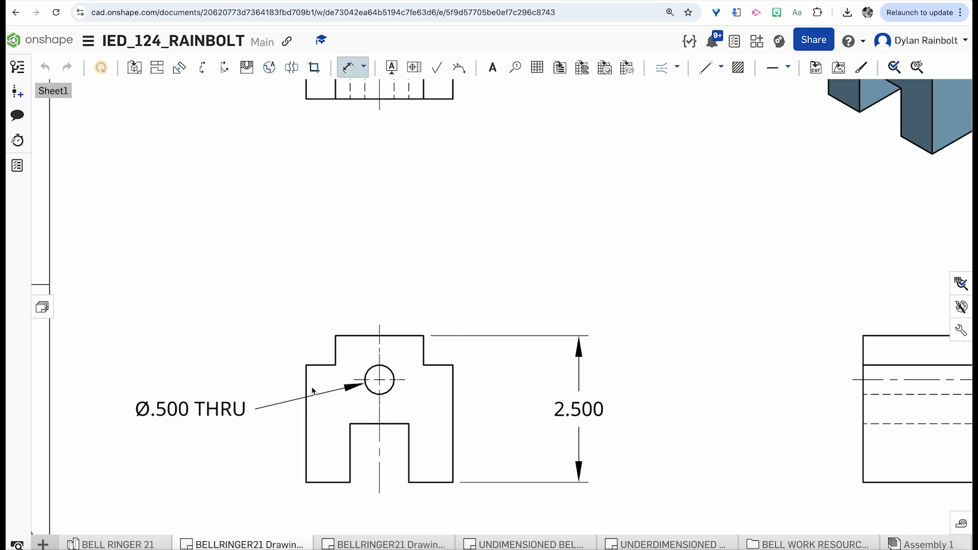
click(307, 387)
click(453, 389)
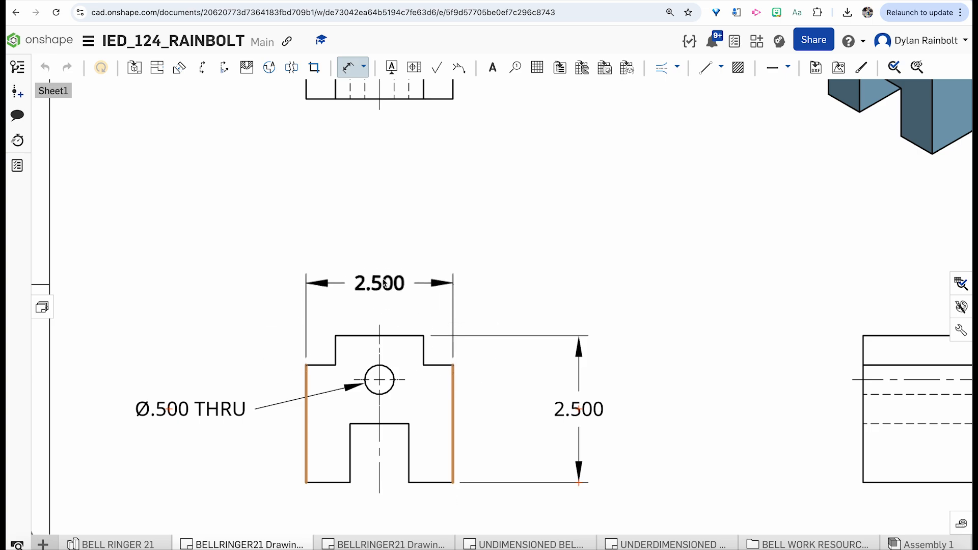
click(382, 263)
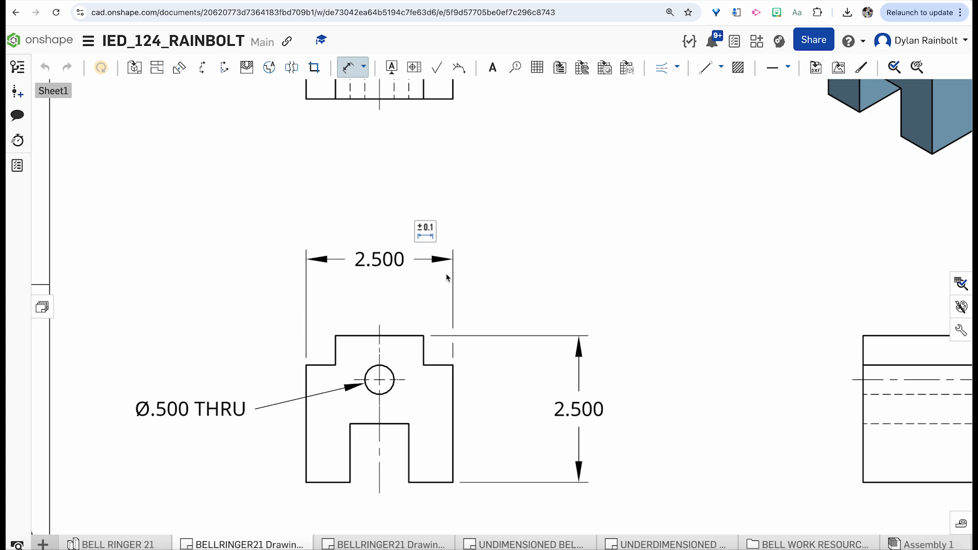
Step: Dimension vertically from the front view's top edge to the hole's center, placing it between the view and the overall height dimension
click(397, 337)
scroll(380, 380, up, 5)
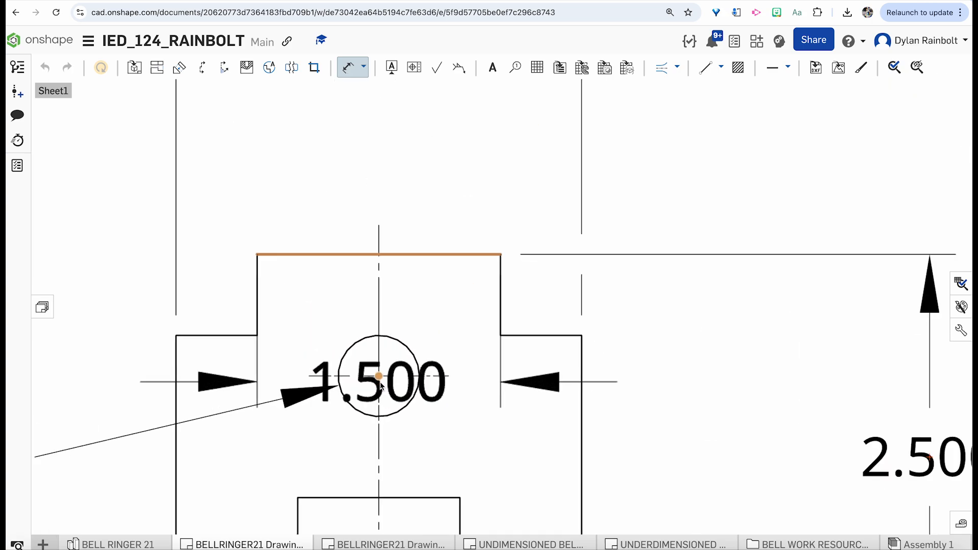
click(388, 376)
scroll(380, 375, down, 4)
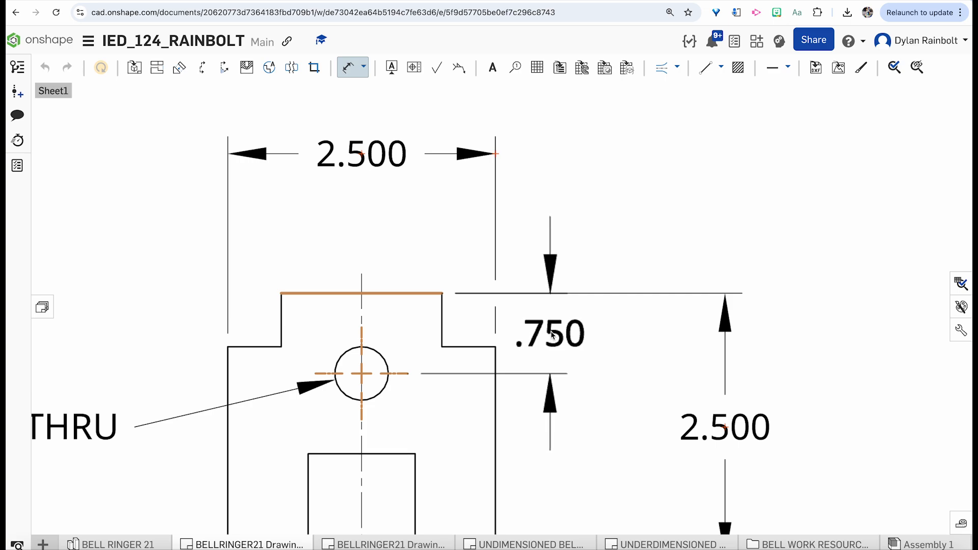
click(552, 334)
Step: Review the flowchart in Google Docs and check the front view in Onshape for features still lacking dimensions
scroll(521, 342, down, 3)
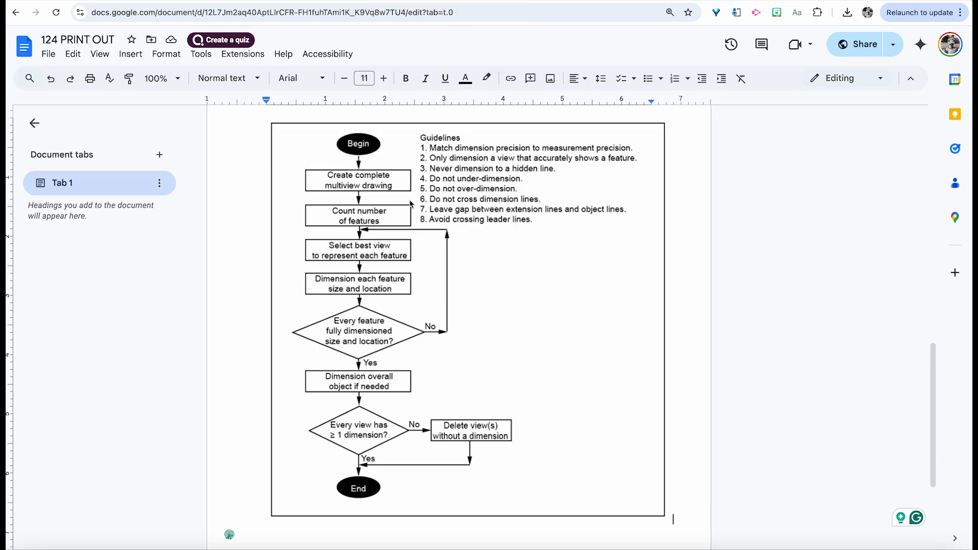
click(443, 1)
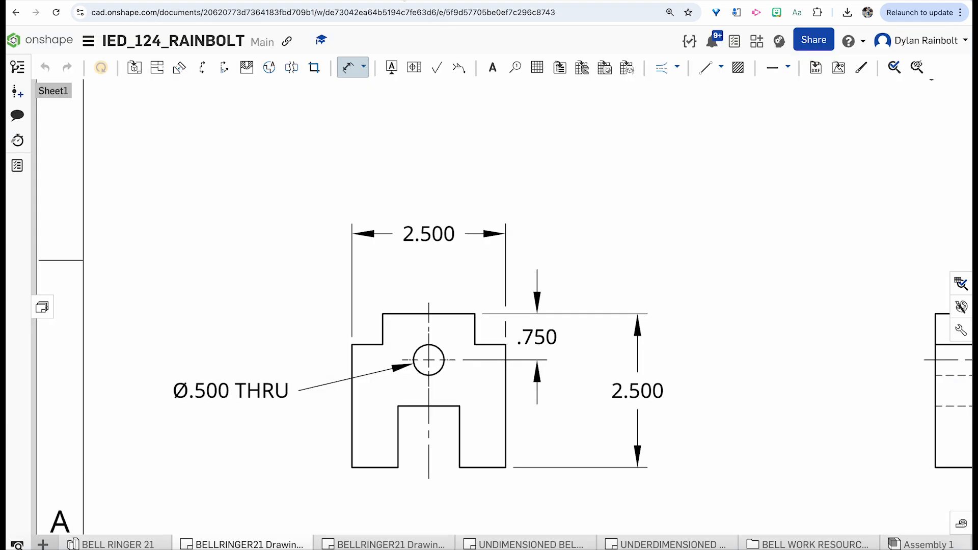
scroll(364, 332, down, 1)
scroll(502, 436, up, 2)
scroll(362, 399, down, 2)
scroll(428, 421, up, 1)
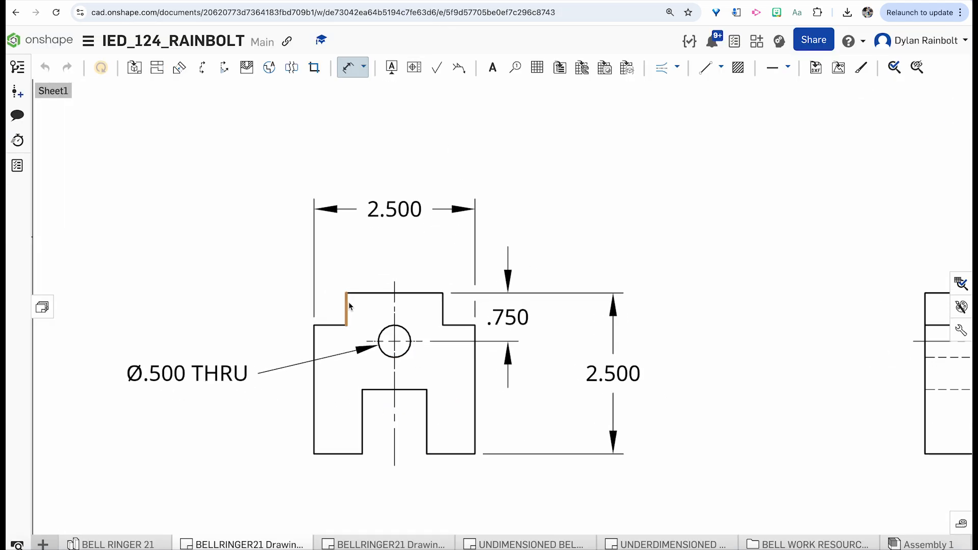
click(331, 327)
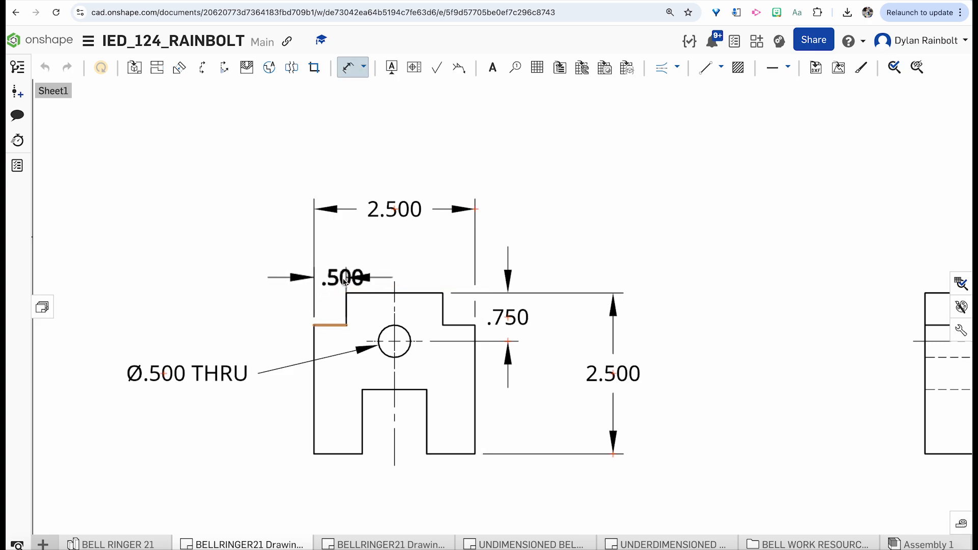
key(Escape)
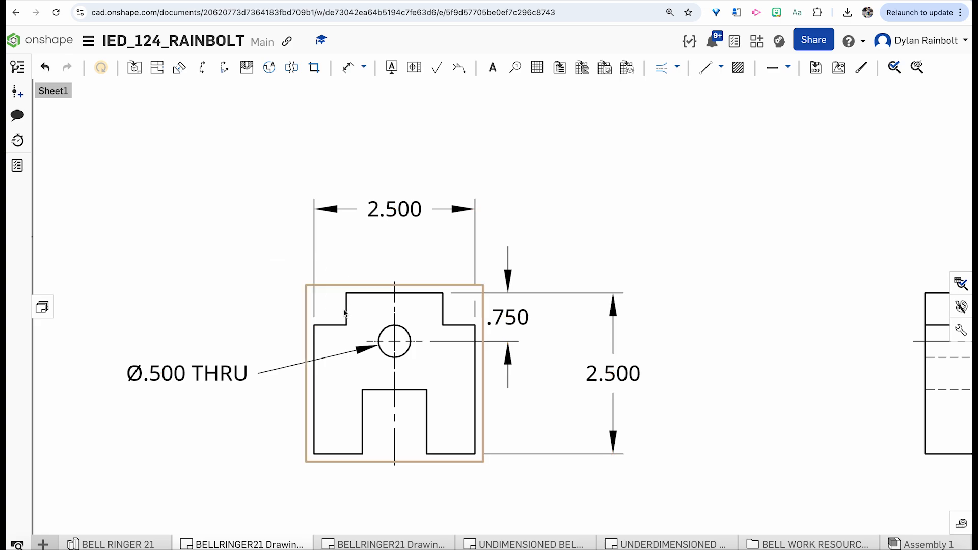
key(d)
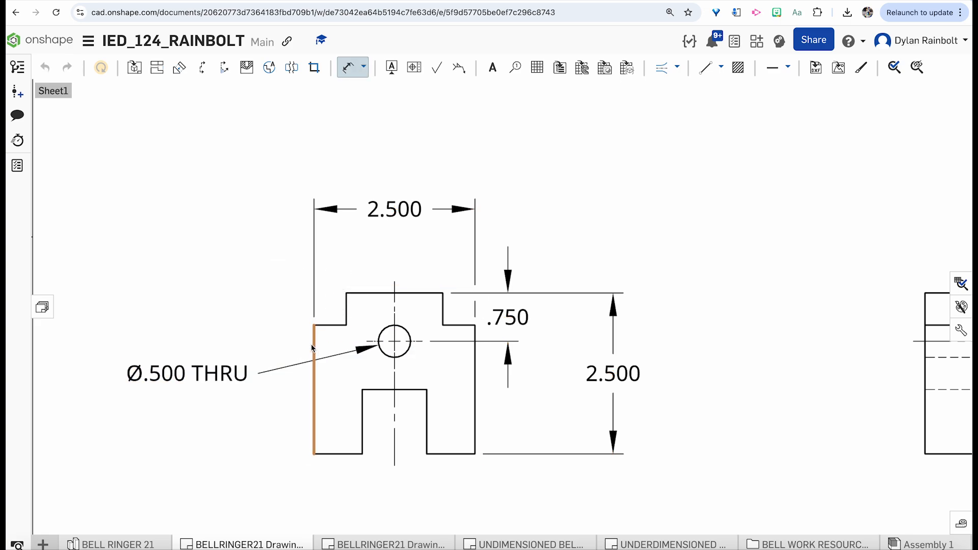
click(314, 348)
click(346, 302)
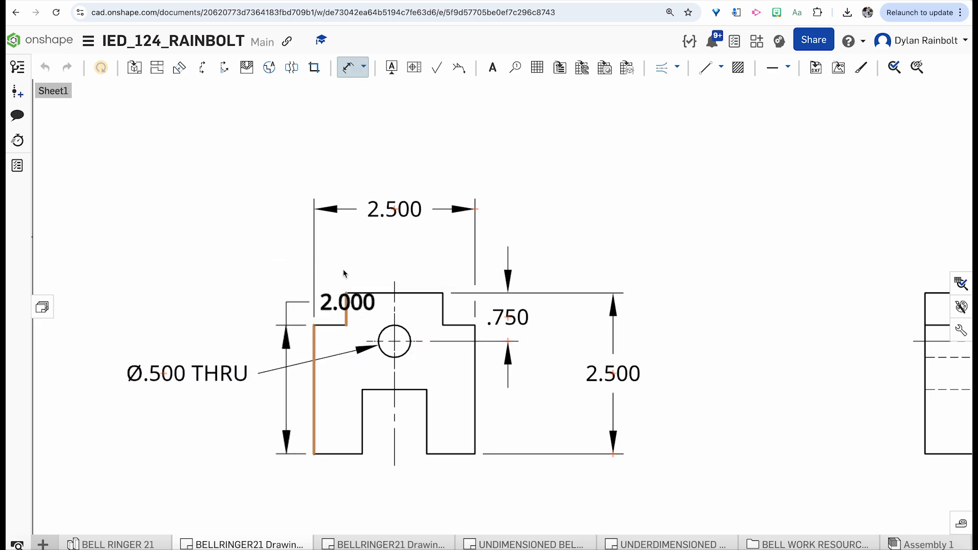
key(Escape)
click(346, 296)
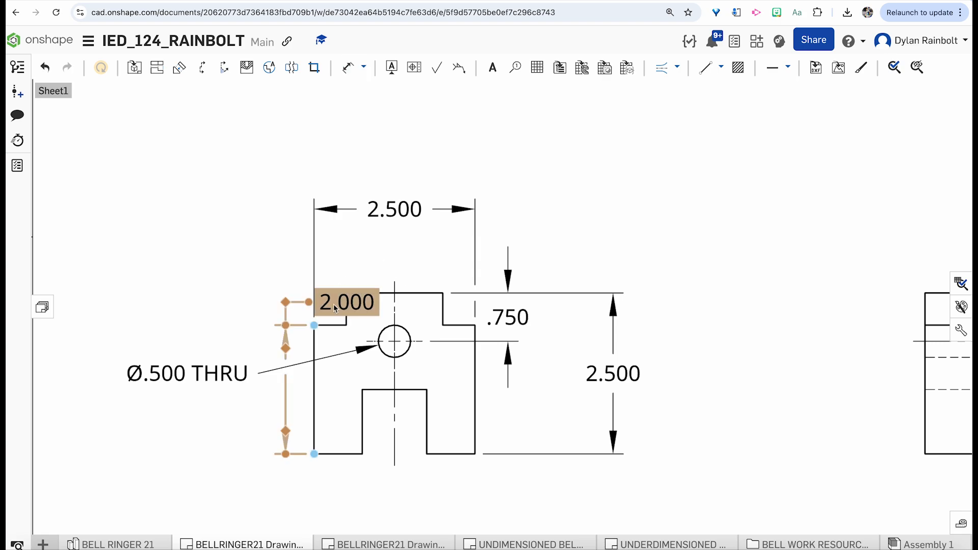
key(Delete)
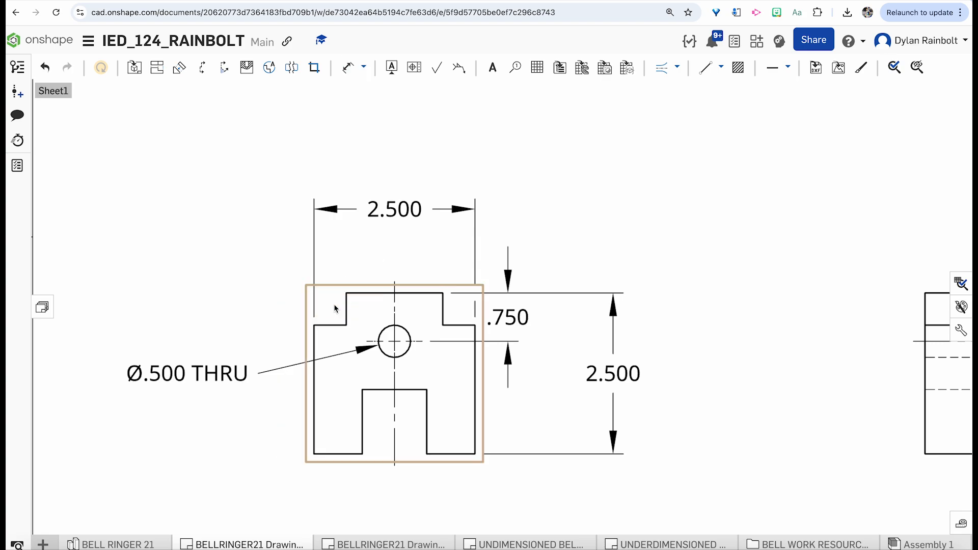
Step: Dimension the horizontal width of the front view's upper-left notch, placing the dimension outside the view below the overall width dimension
key(d)
click(314, 339)
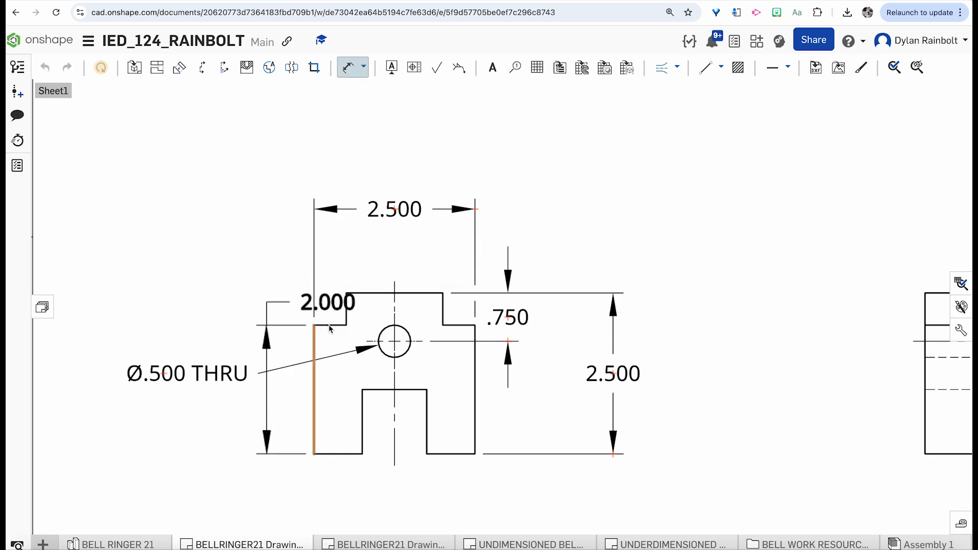
click(347, 308)
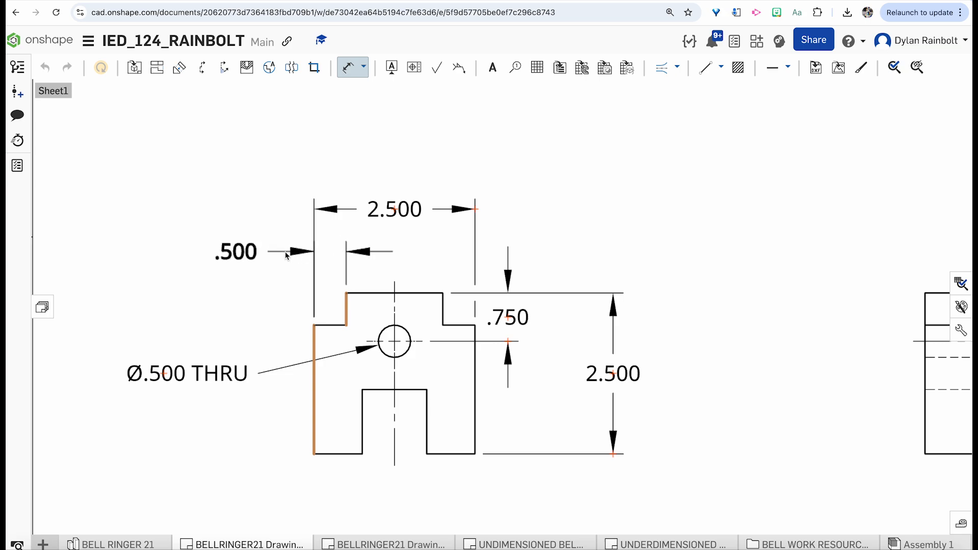
click(285, 255)
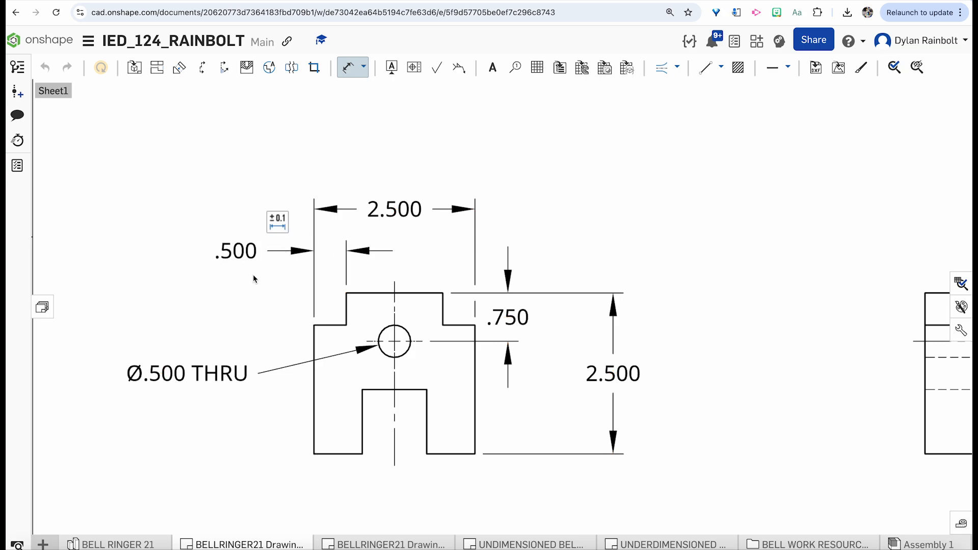
key(Escape)
Step: Append (TYP) after the value of the front view's upper-left notch width dimension
double_click(243, 259)
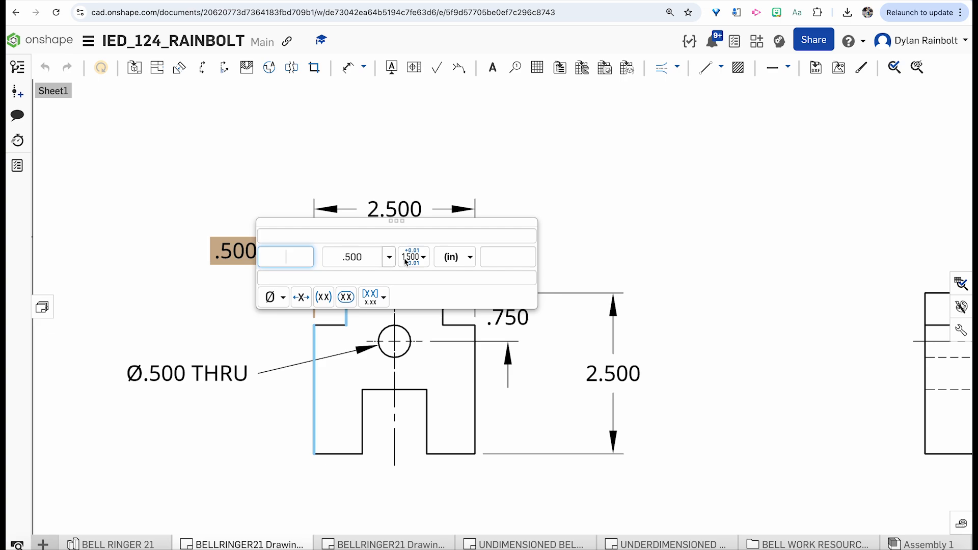
click(515, 258)
text(TY)
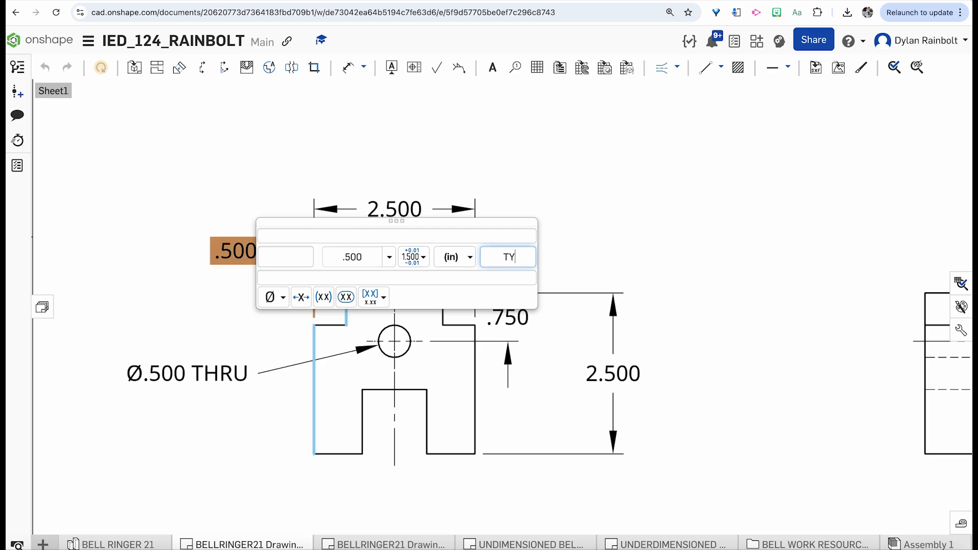
text(P)
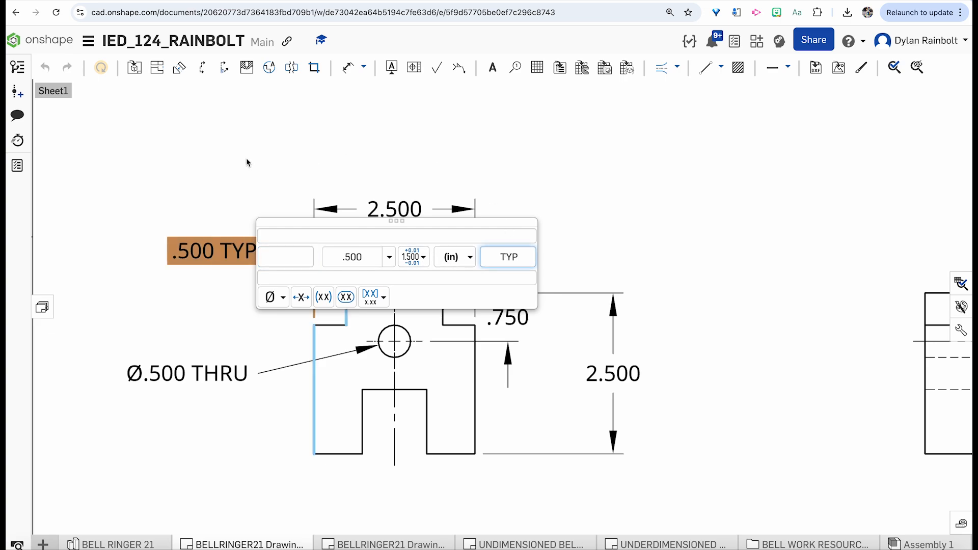
click(493, 260)
text(()
key(End)
text())
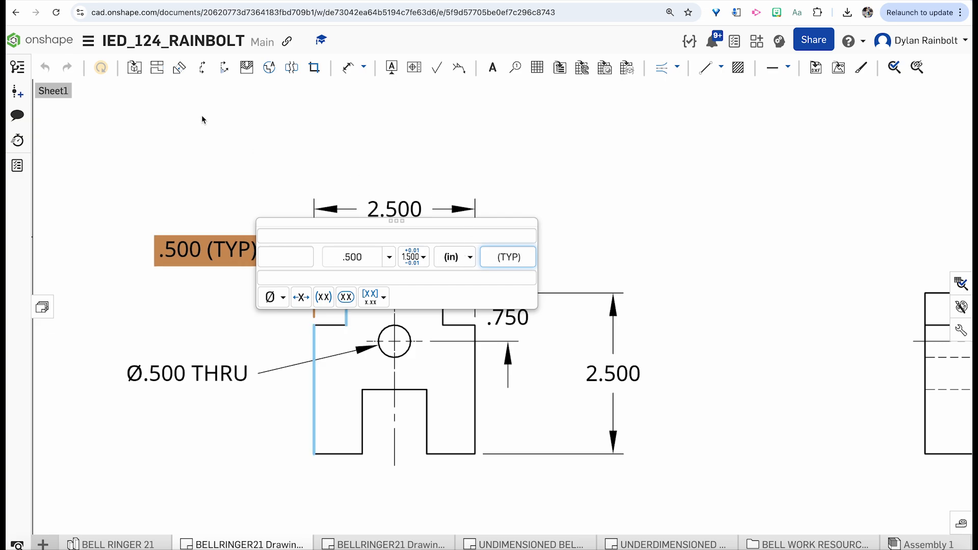
key(Return)
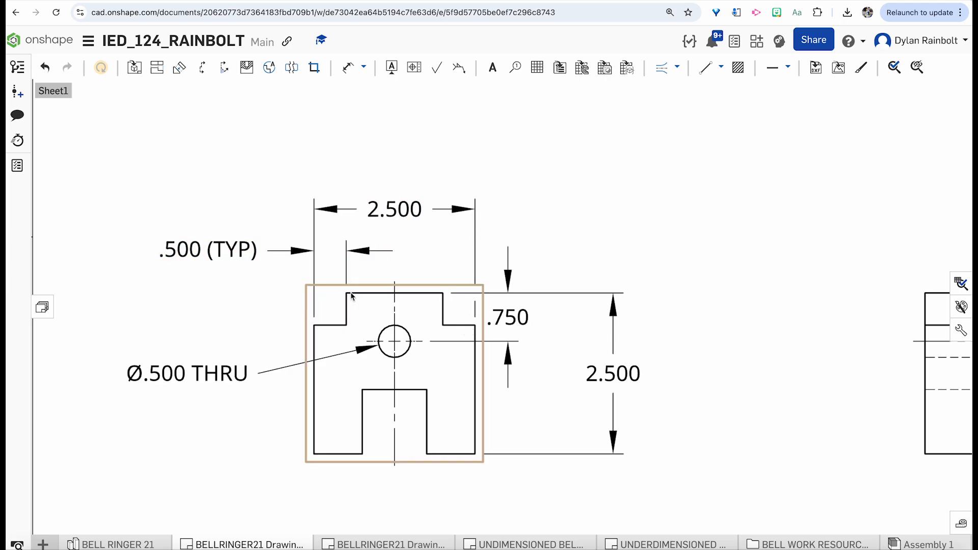
Step: Dimension vertically from the slot's top edge to the front view's bottom edge, placing it between the view and the overall height dimension
scroll(336, 325, up, 3)
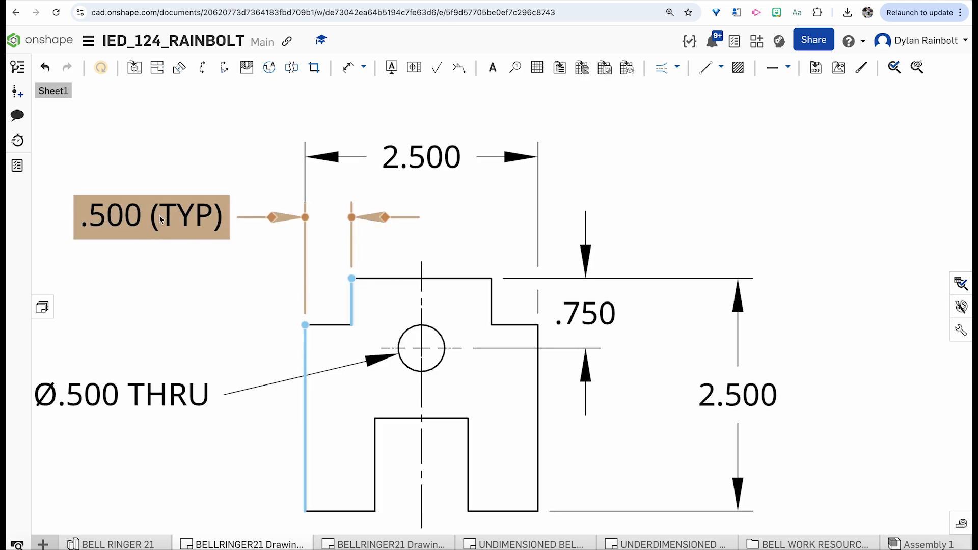
scroll(219, 262, down, 3)
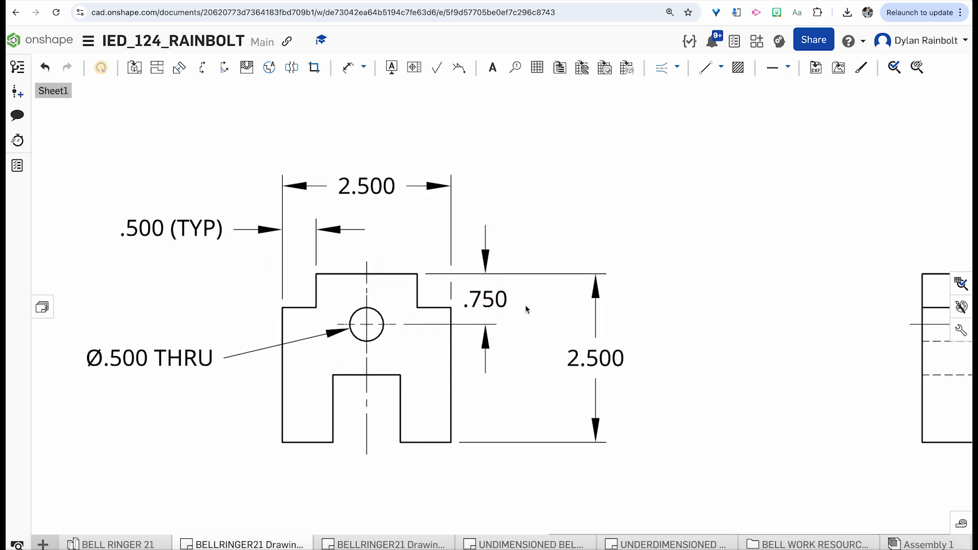
scroll(520, 305, down, 3)
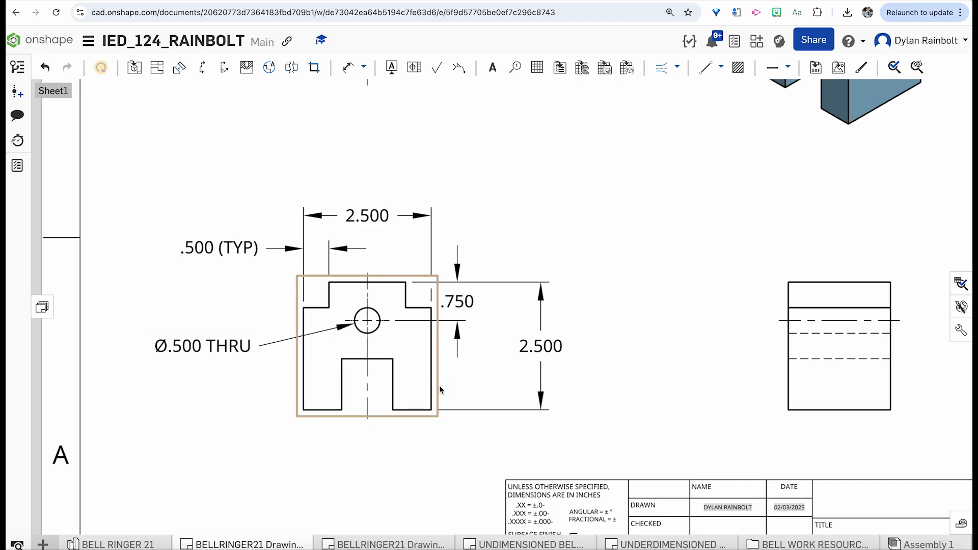
key(d)
click(375, 360)
click(411, 409)
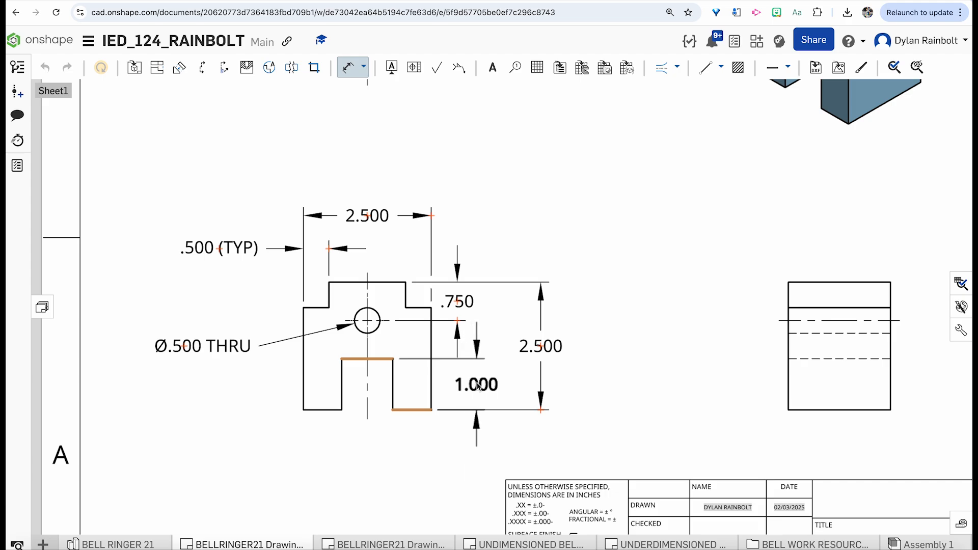
click(482, 390)
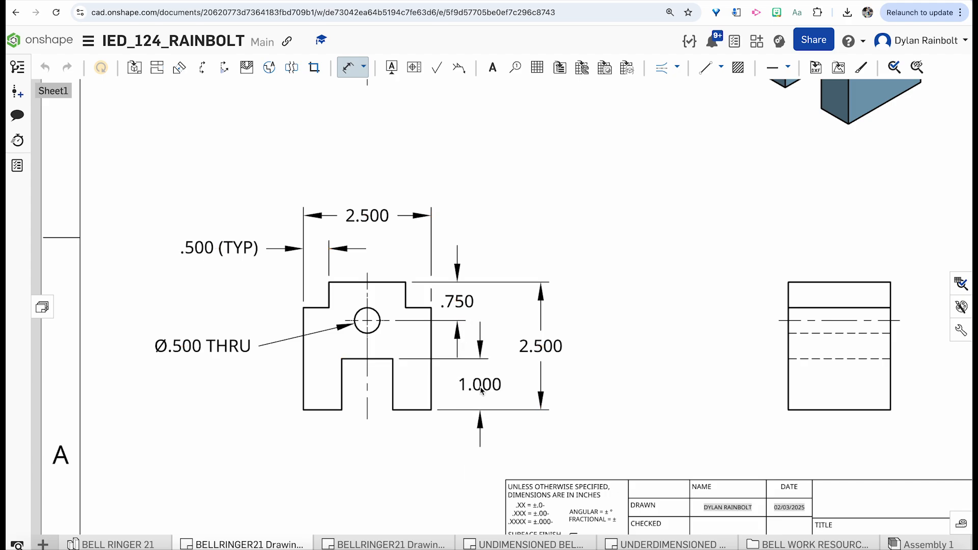
key(Escape)
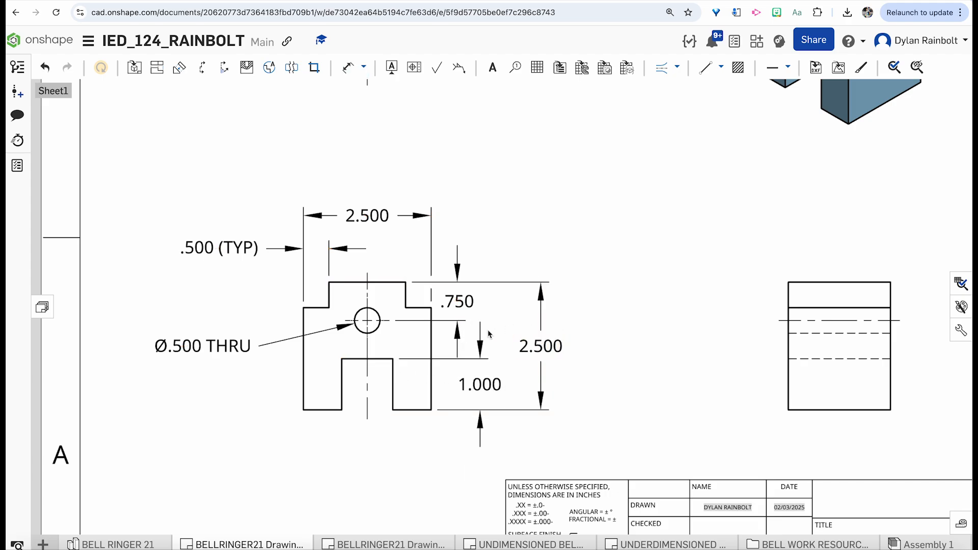
key(d)
click(378, 360)
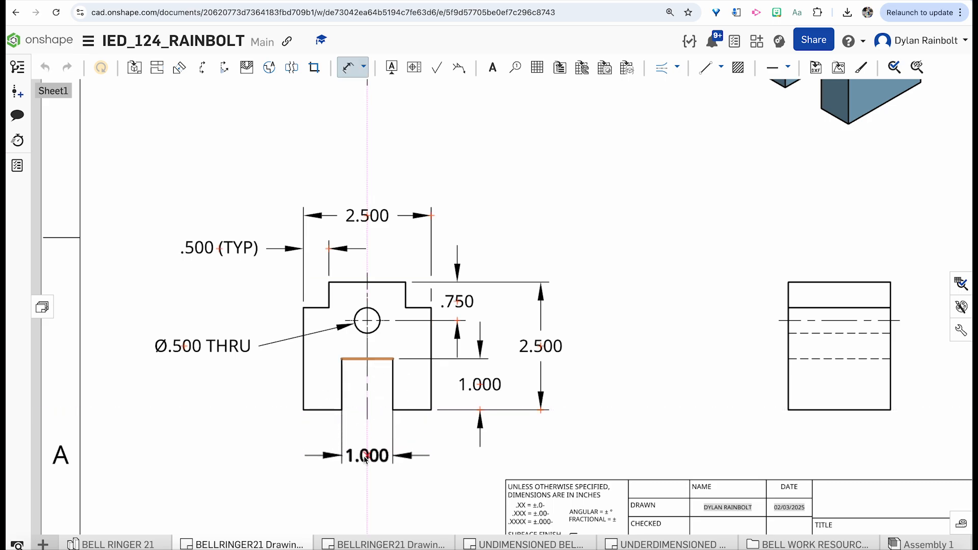
key(Escape)
click(507, 382)
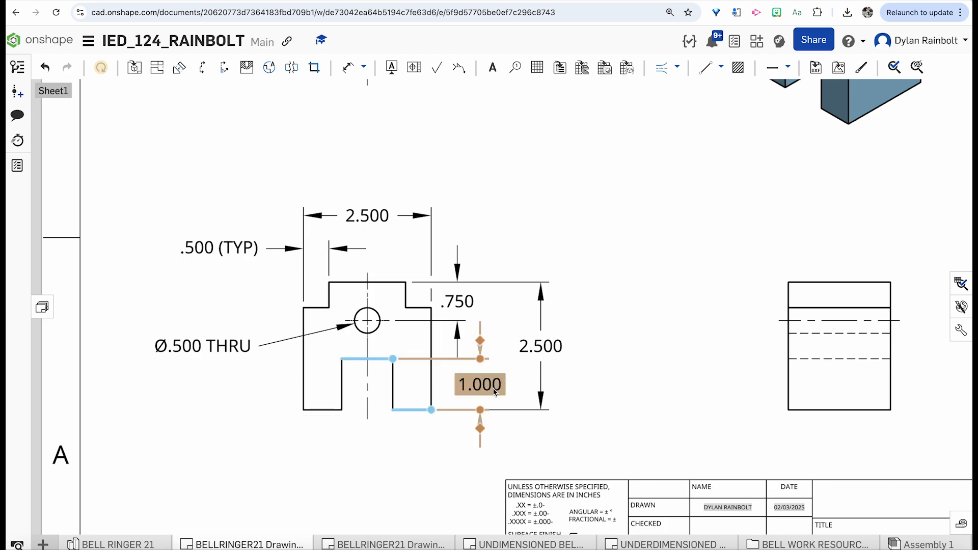
key(Escape)
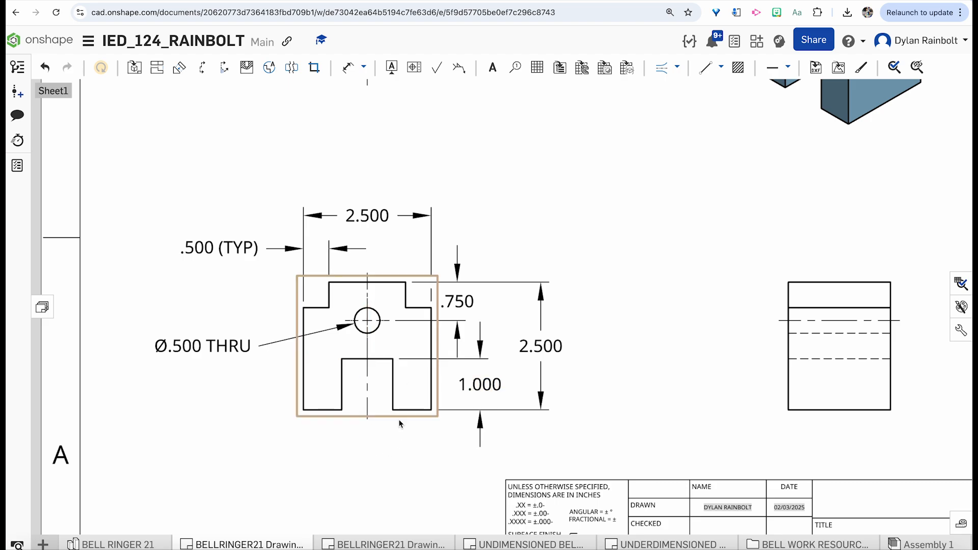
Step: Append (TYP) after the value of the front view's slot height dimension
double_click(480, 386)
click(772, 398)
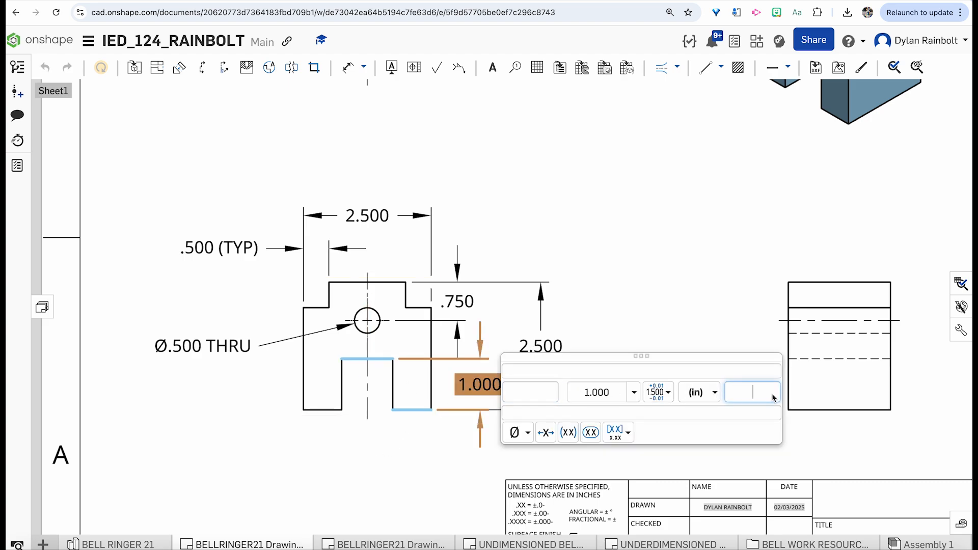
text((TYP))
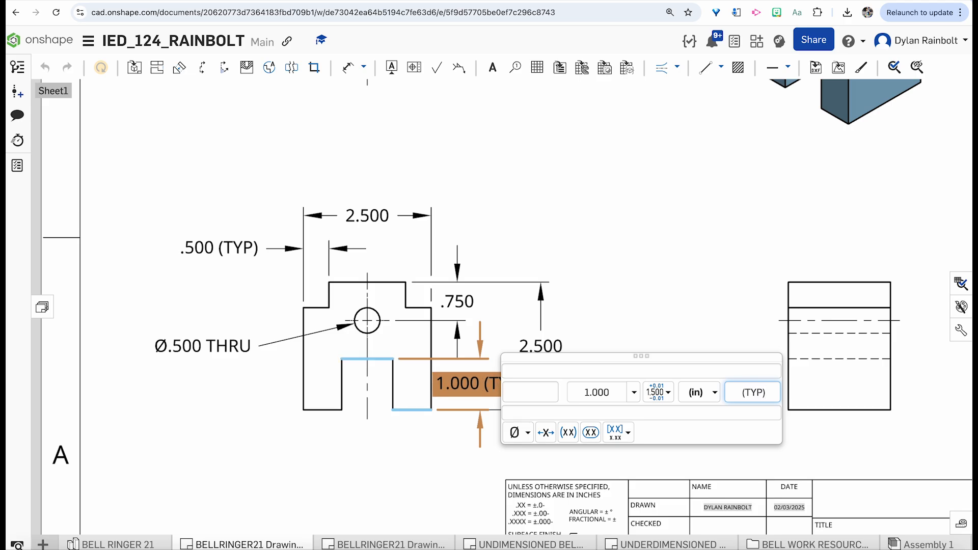
click(607, 309)
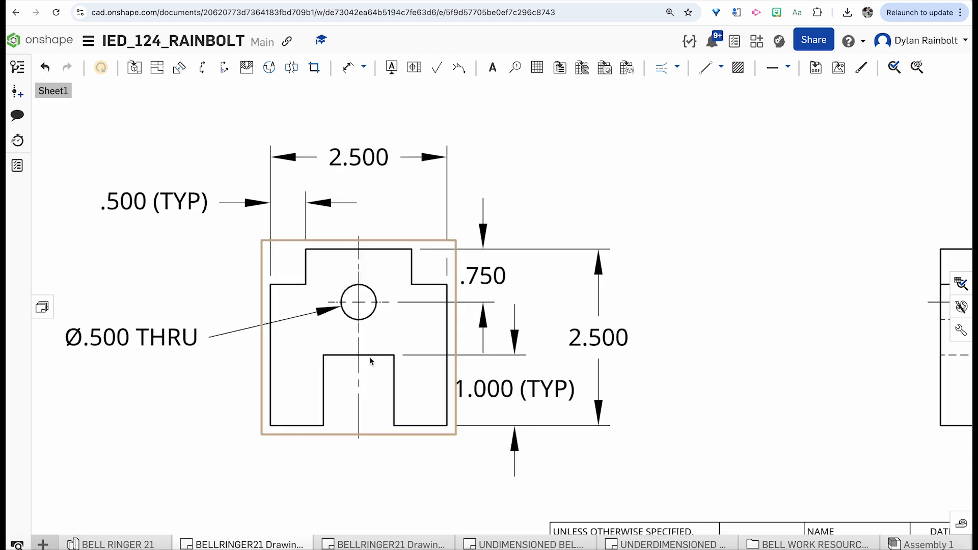
Step: Examine the front view for missing sizes and locations, check the dimensioning flowchart in Inkling, and return to the Onshape drawing
scroll(392, 356, up, 2)
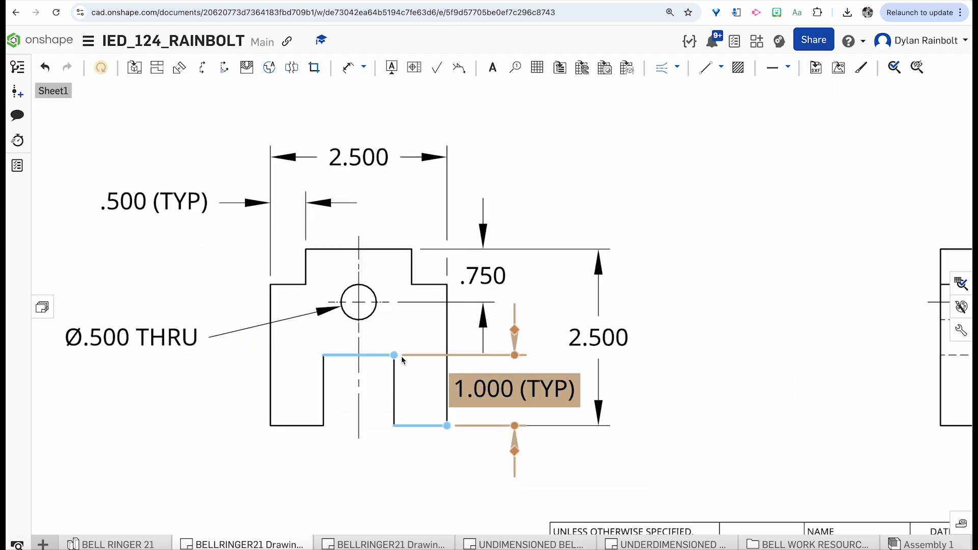
scroll(403, 358, down, 3)
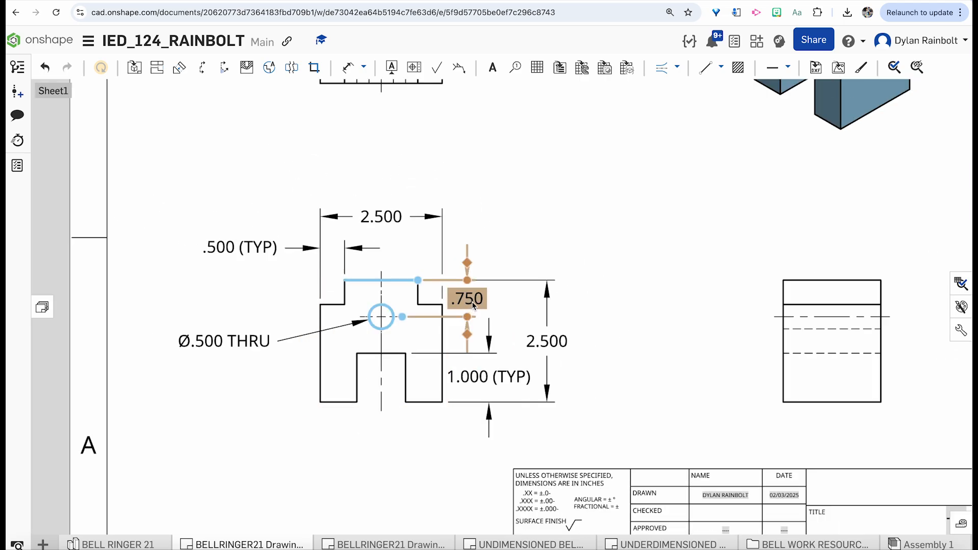
scroll(474, 305, down, 2)
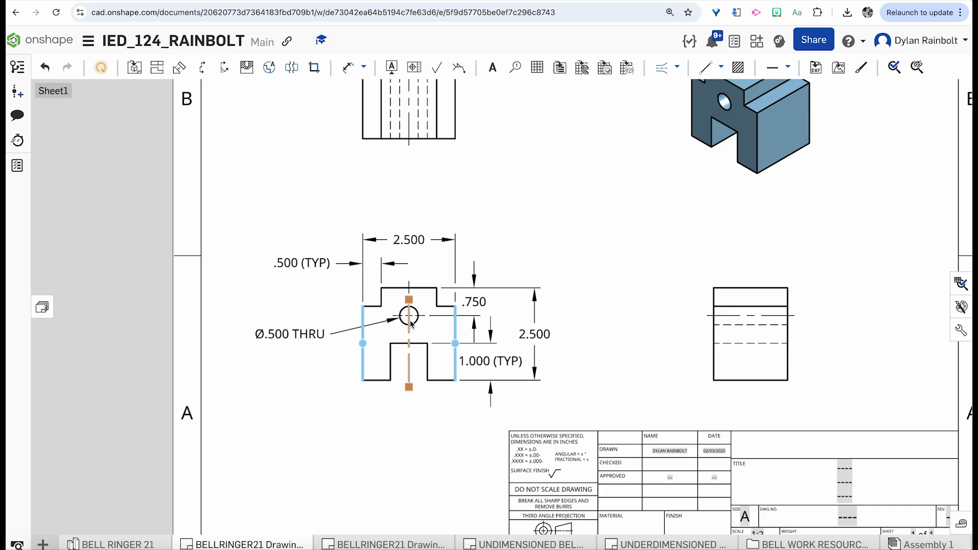
scroll(411, 326, up, 3)
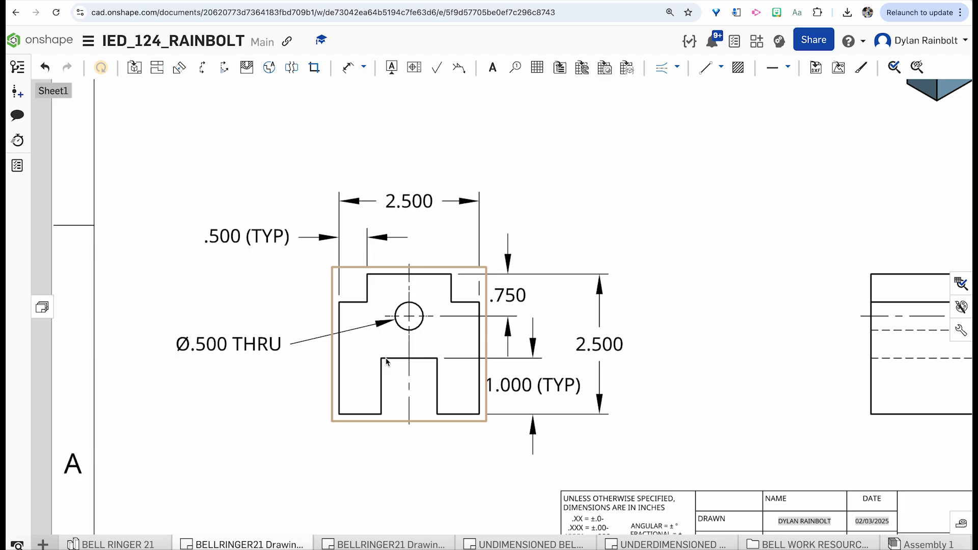
scroll(286, 369, down, 3)
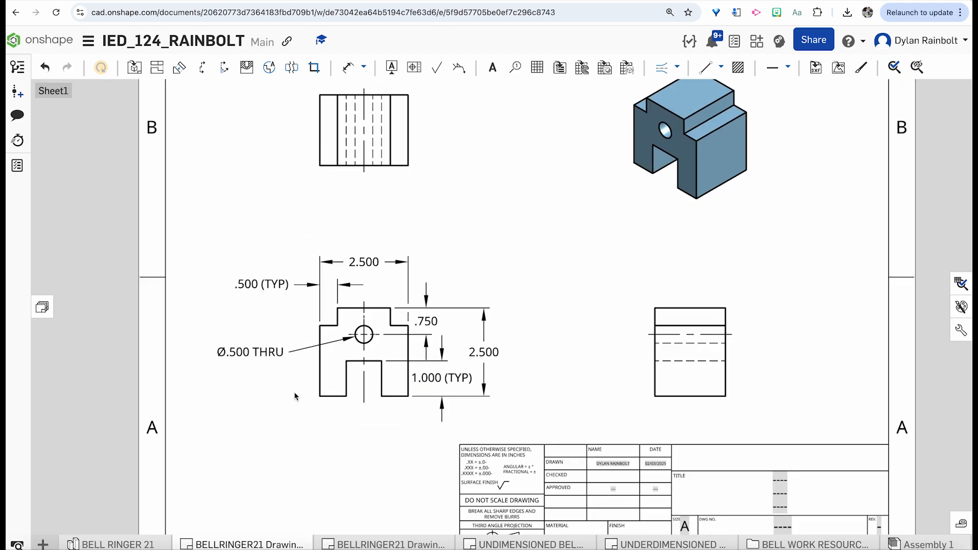
scroll(319, 419, down, 2)
click(391, 1)
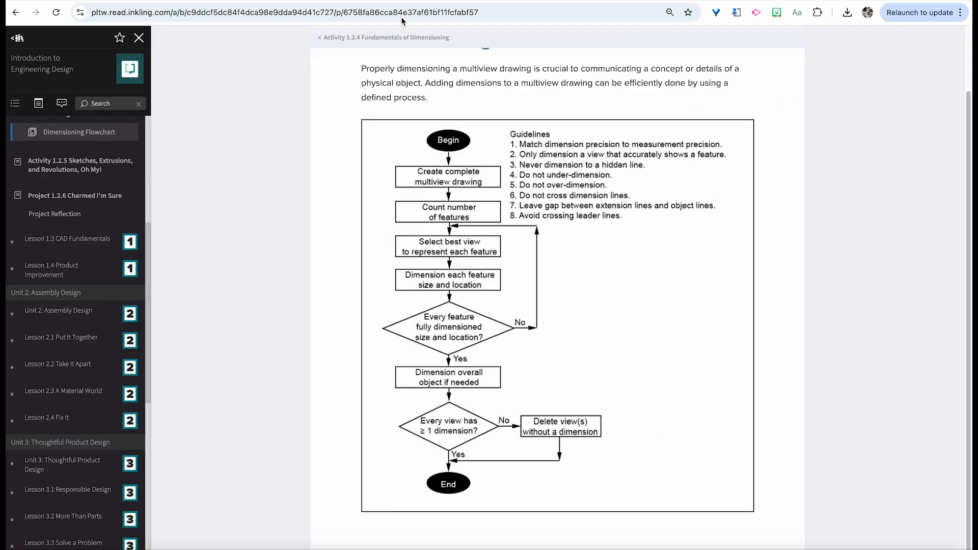
click(490, 1)
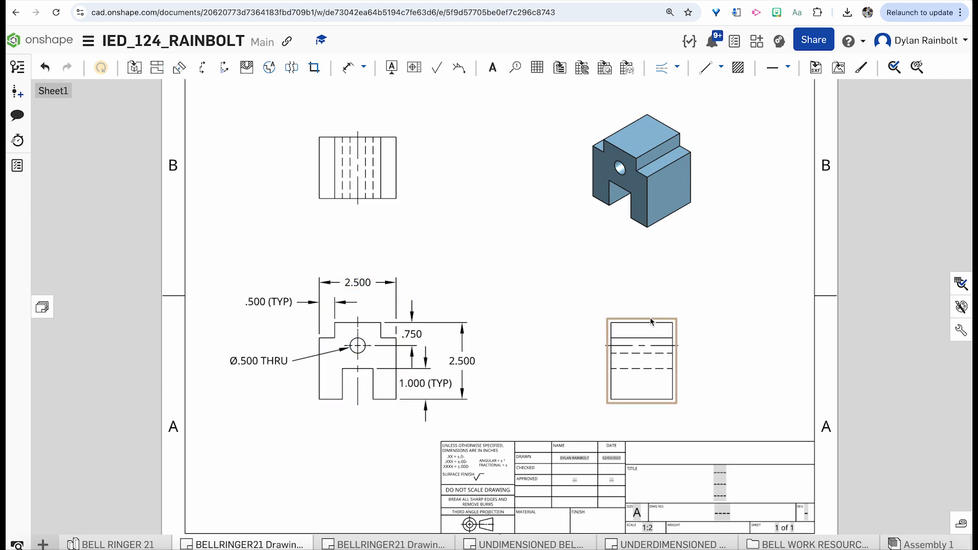
Step: Dimension the overall depth along the right side view's top edge, placing it above the view in line with the front view's overall width
scroll(652, 322, up, 1)
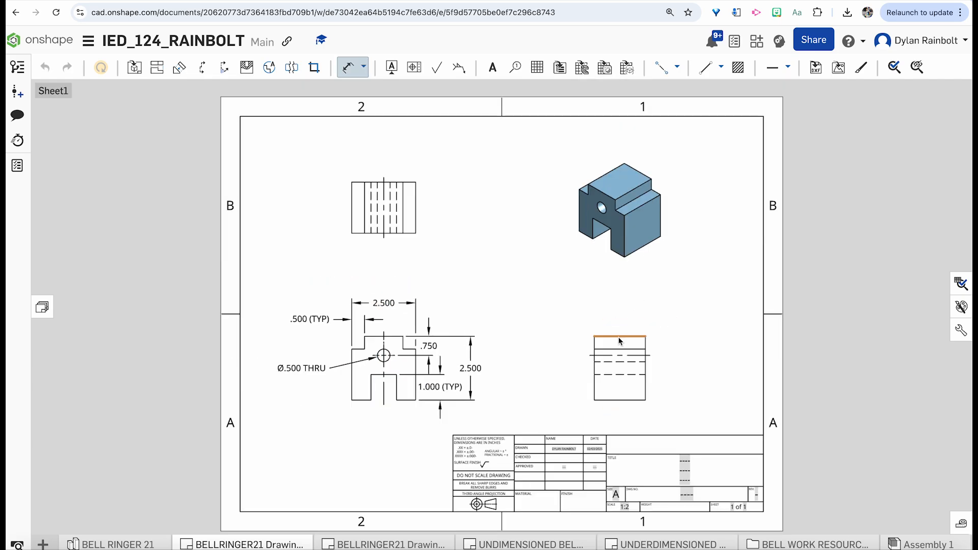
click(620, 339)
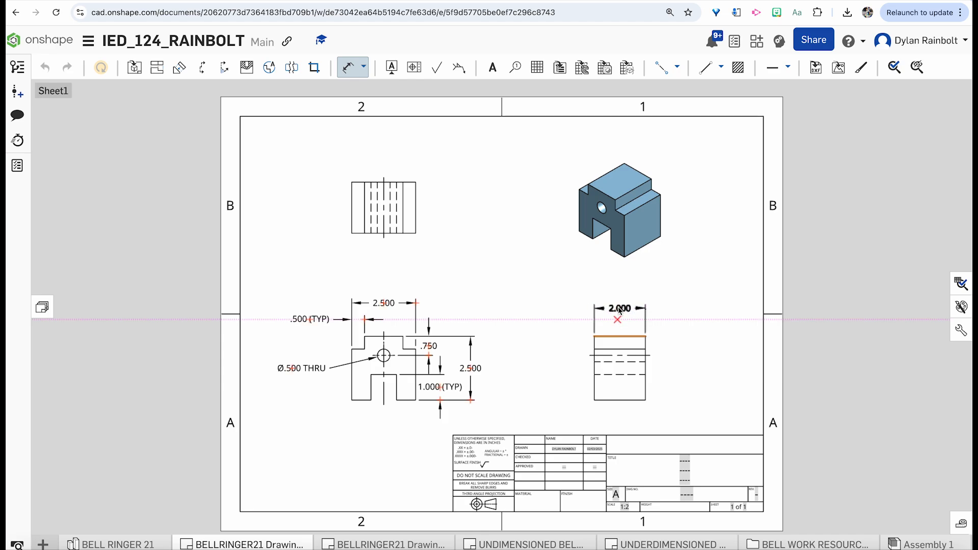
click(619, 304)
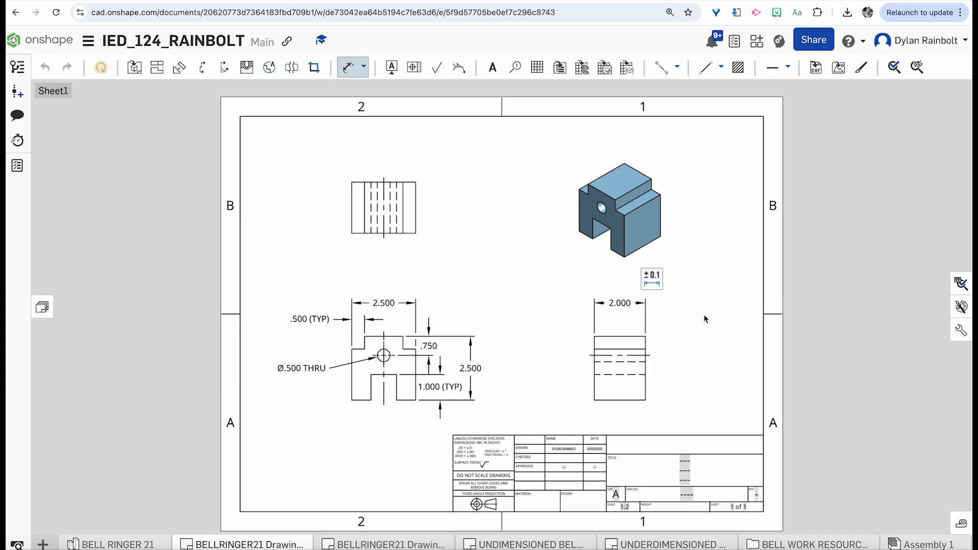
key(Escape)
click(646, 325)
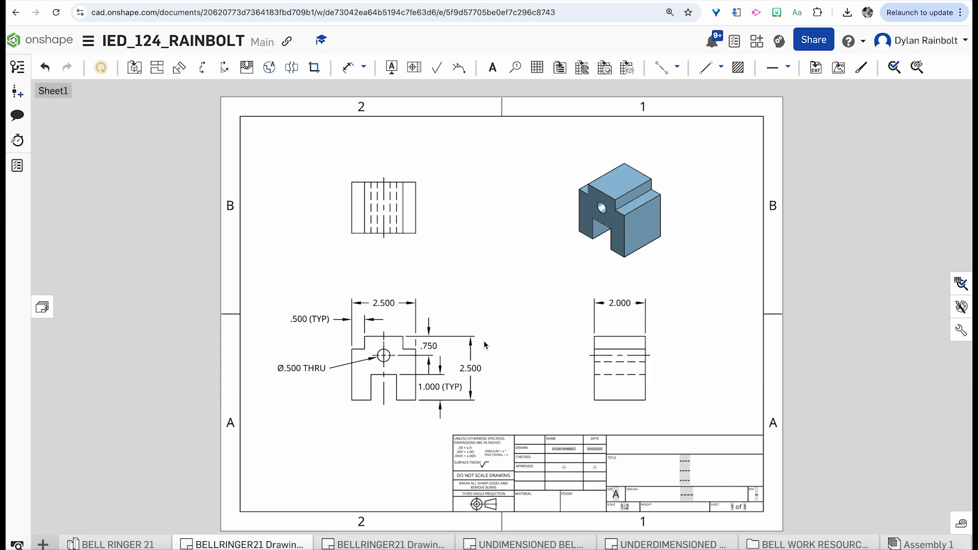
Step: Check the flowchart's rule on views without dimensions in Google Docs, and delete the undimensioned top view from the Onshape drawing
drag(469, 163, 304, 267)
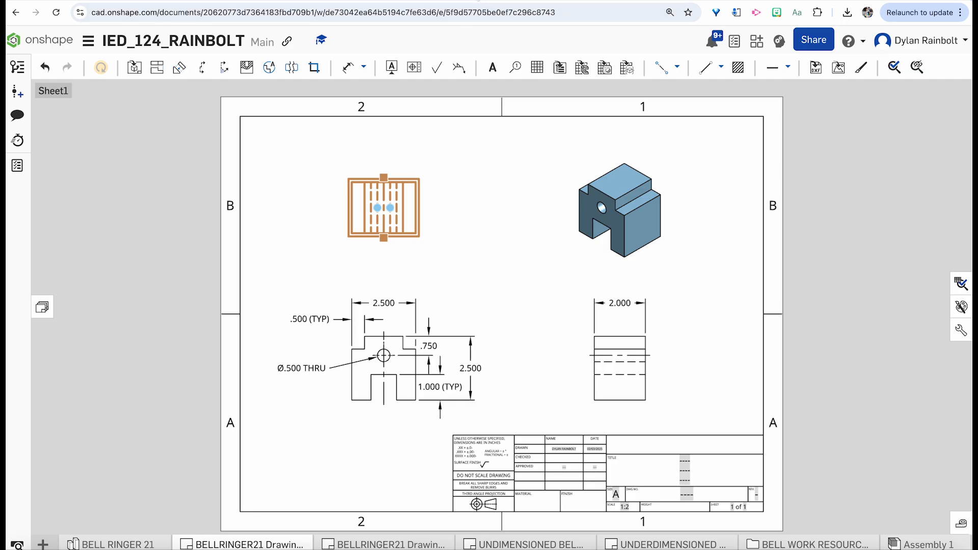
click(480, 1)
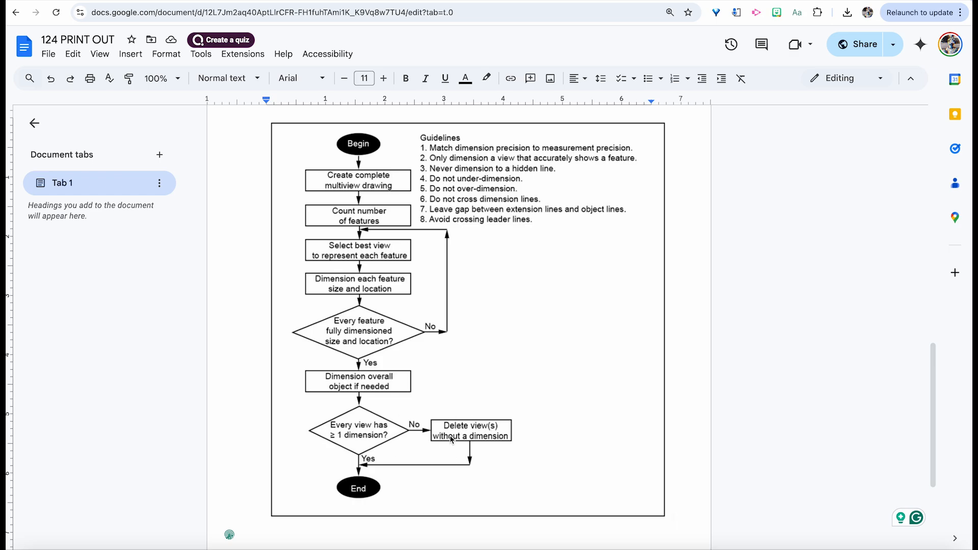
click(414, 1)
click(420, 209)
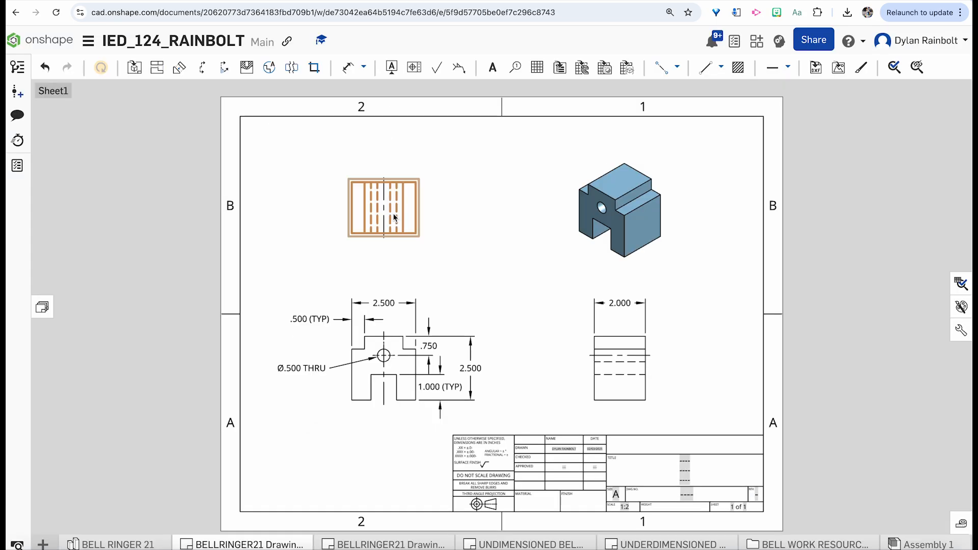
key(Delete)
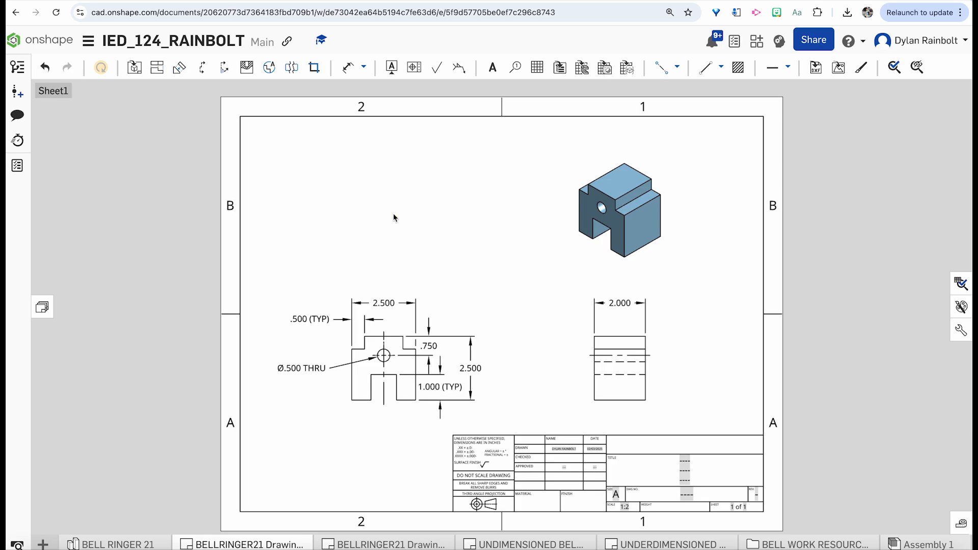
Step: Review the remaining steps of the dimensioning flowchart in Inkling
click(364, 1)
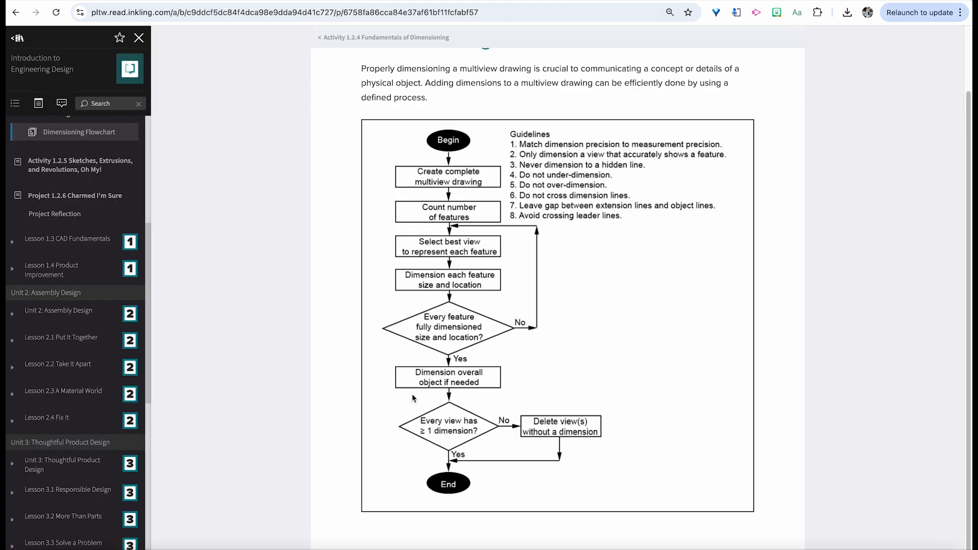